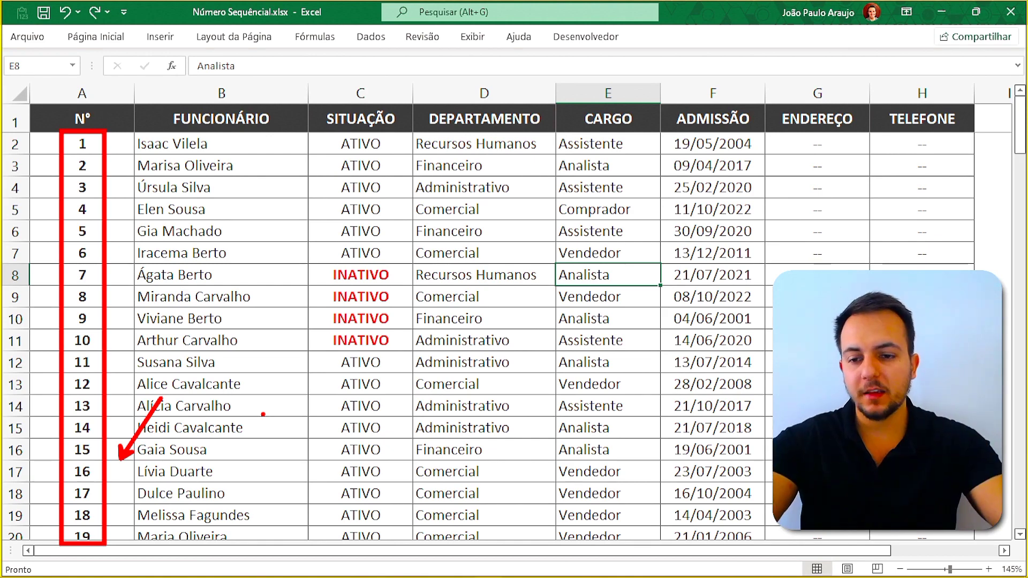
# Step: Delete the four INATIVO employee rows 8–11 from the table
pyautogui.moveTo(47, 275); pyautogui.dragTo(48, 341)
pyautogui.rightClick(50, 315)
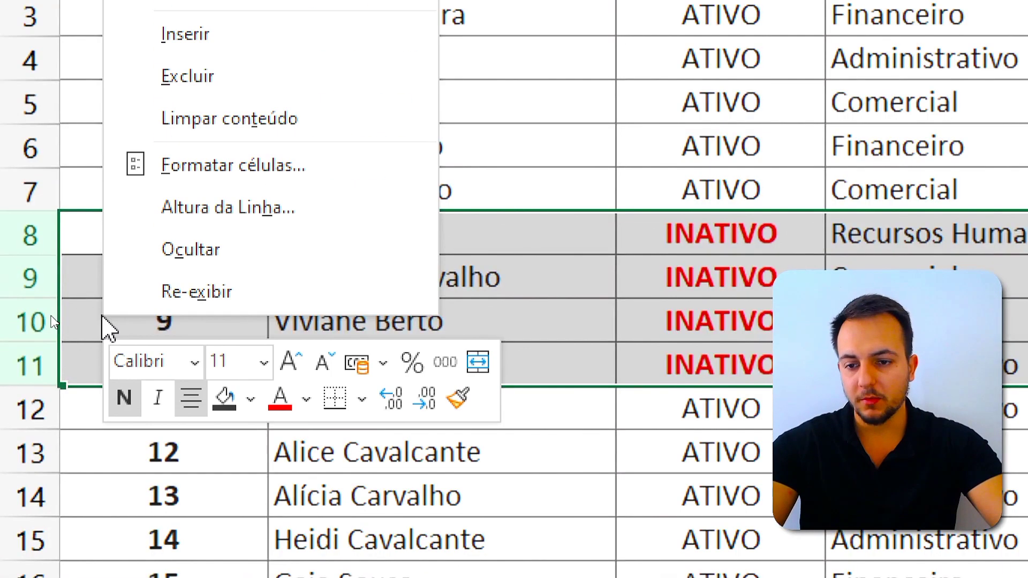
pyautogui.click(214, 81)
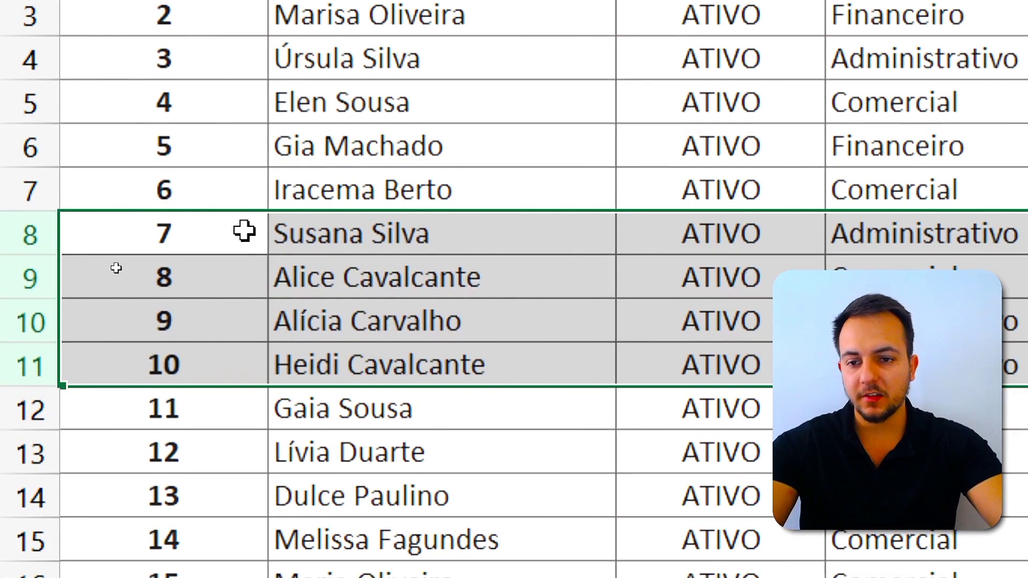
pyautogui.moveTo(128, 173); pyautogui.dragTo(199, 375)
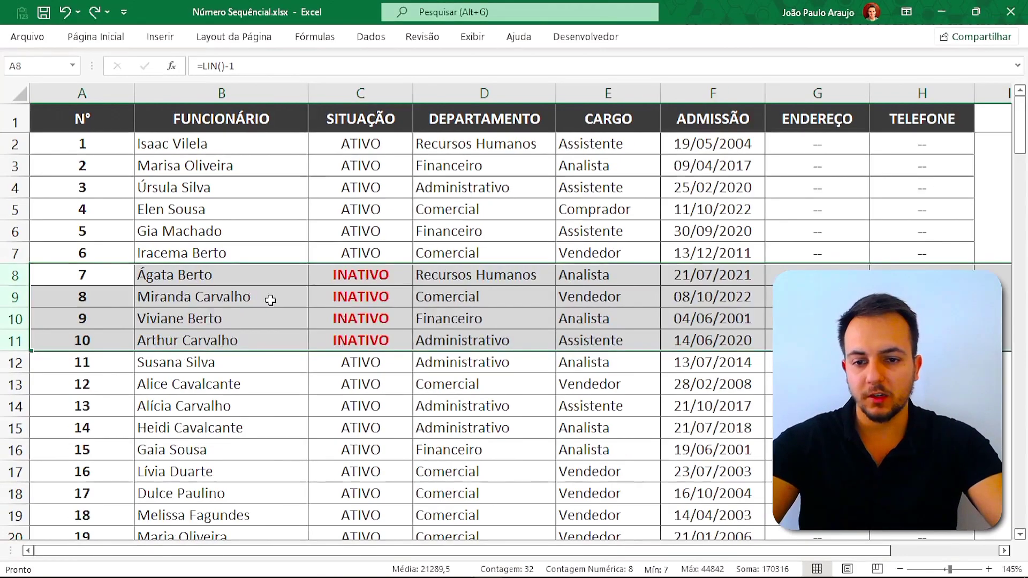
pyautogui.click(270, 300)
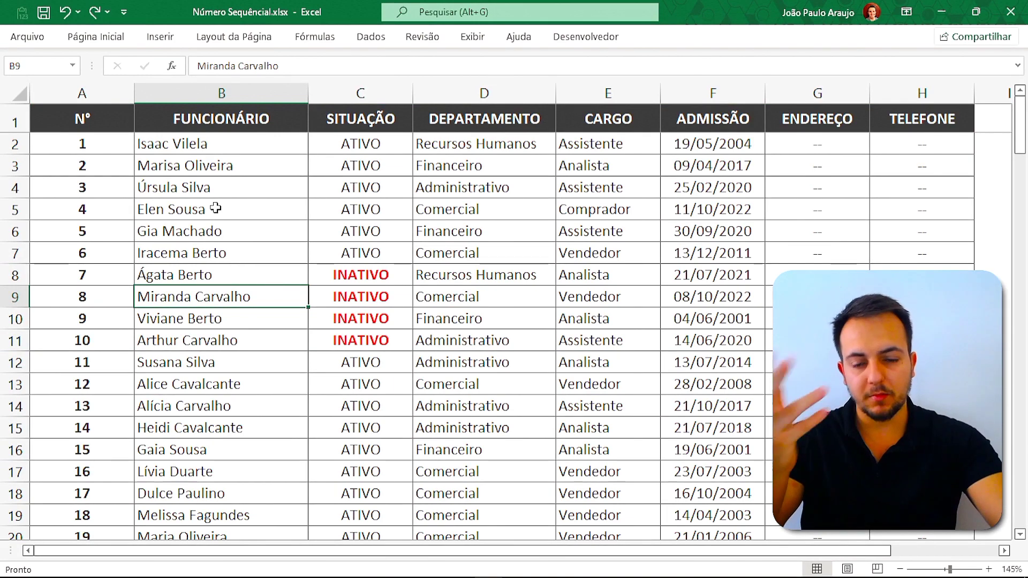
# Step: Erase every employee number in the Nº column from A2 down to the last row
pyautogui.click(86, 131)
pyautogui.press('Down')
pyautogui.hotkey('ctrl', 'shift', 'Down')
pyautogui.press('Delete')
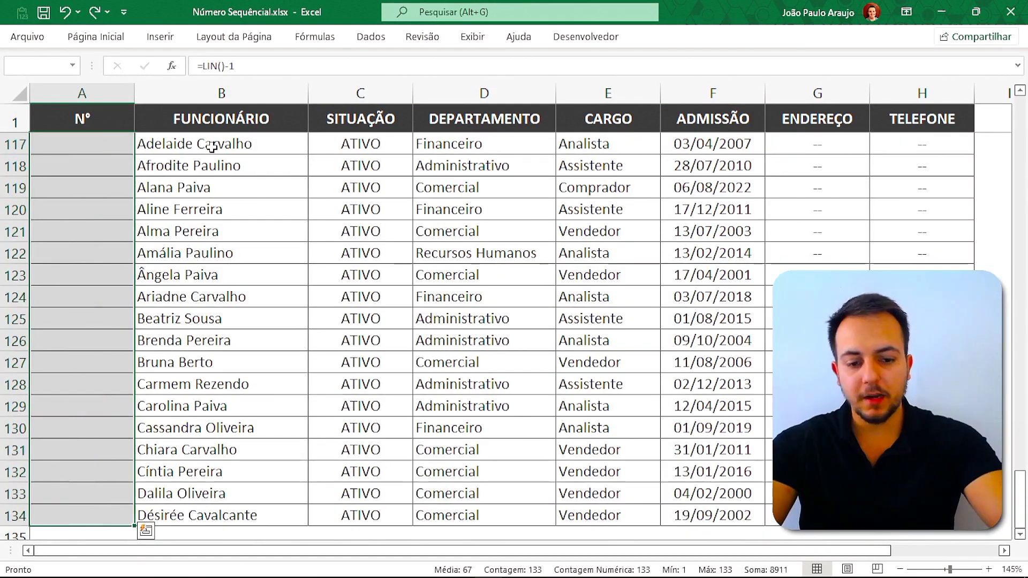
pyautogui.hotkey('ctrl', 'Up')
pyautogui.press('Down')
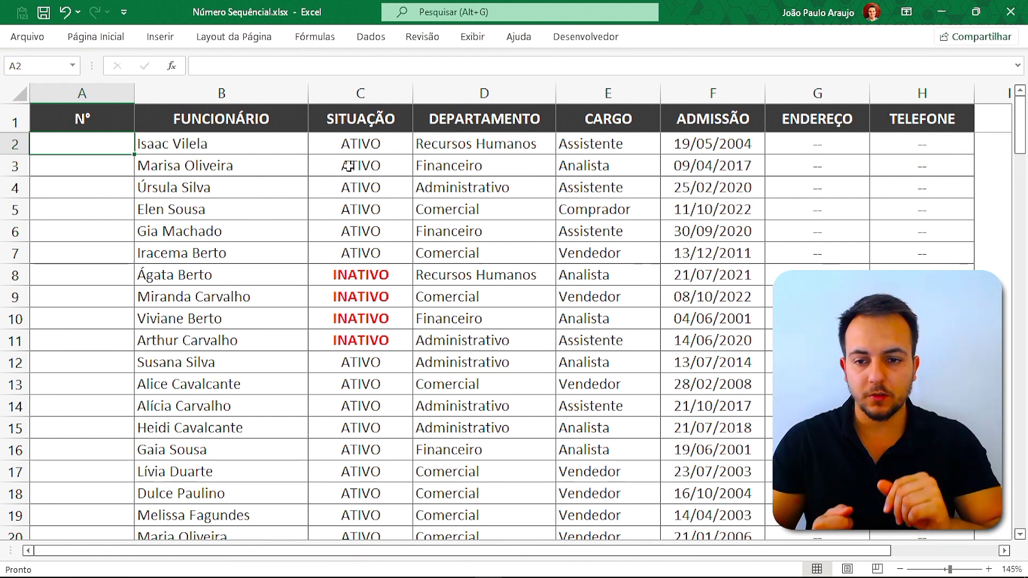
# Step: Enter 1, 2 and 3 in cells A2, A3 and A4 for the first three employees
pyautogui.keyDown('ctrl'); pyautogui.scroll(2, 78, 165); pyautogui.keyUp('ctrl')
pyautogui.keyDown('ctrl'); pyautogui.scroll(1, 87, 177); pyautogui.keyUp('ctrl')
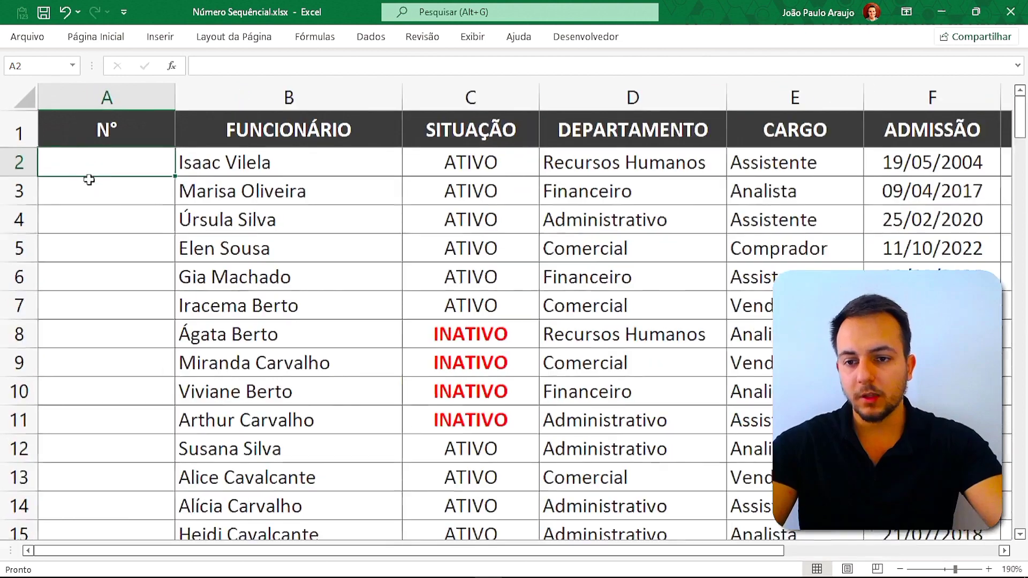
pyautogui.keyDown('ctrl'); pyautogui.scroll(4, 198, 241); pyautogui.keyUp('ctrl')
pyautogui.write('1')
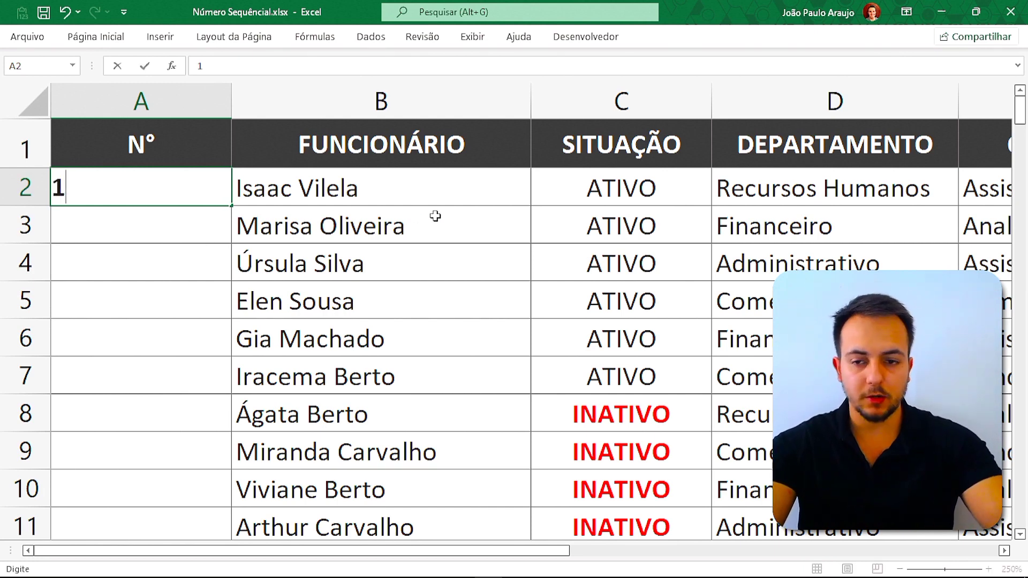
pyautogui.press('Return')
pyautogui.write('2')
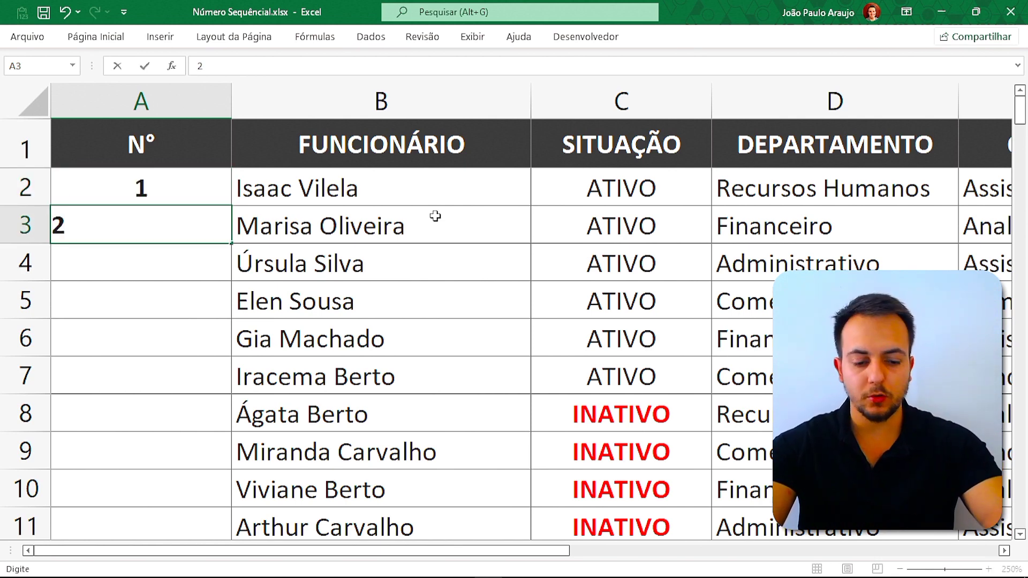
pyautogui.press('Return')
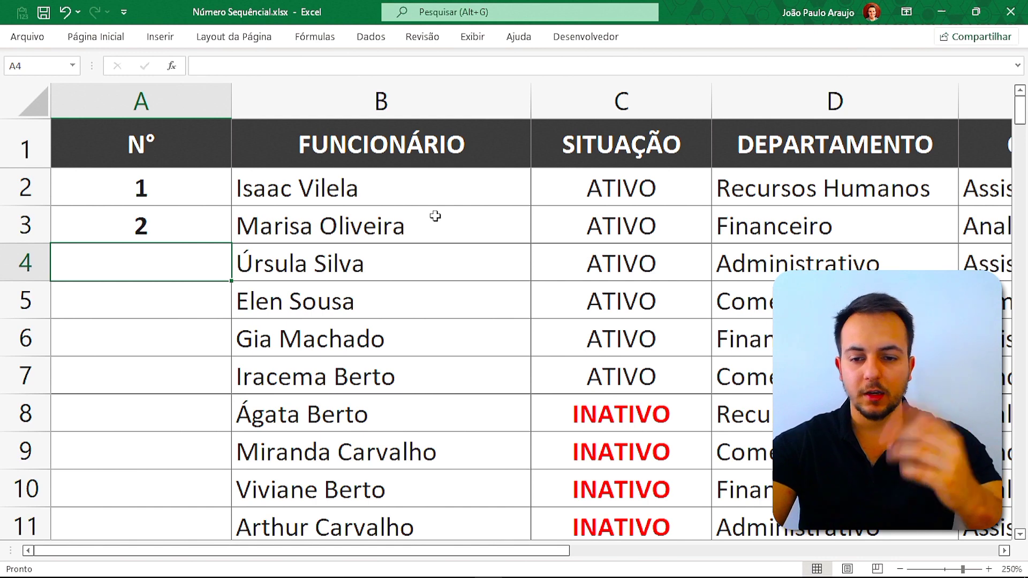
pyautogui.write('3')
pyautogui.press('Return')
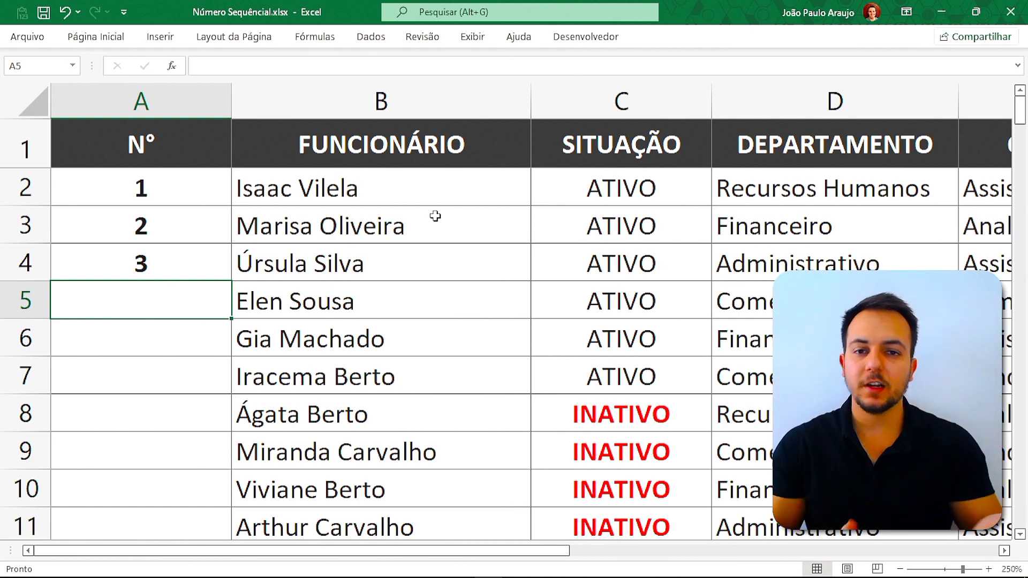
pyautogui.scroll(-4, 422, 289)
pyautogui.scroll(-4, 423, 292)
pyautogui.scroll(-7, 423, 292)
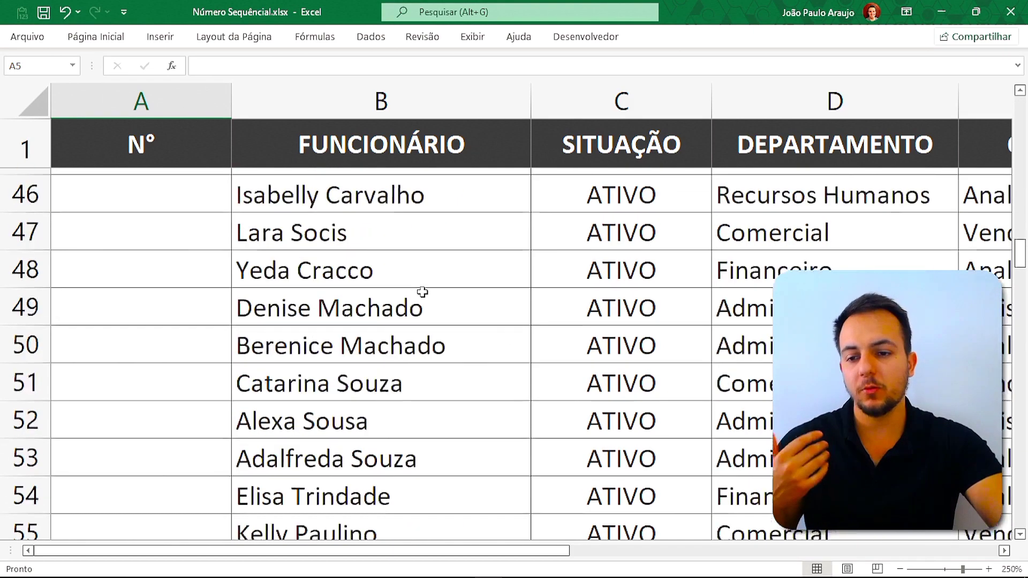
pyautogui.scroll(-4, 423, 292)
pyautogui.scroll(9, 422, 292)
pyautogui.scroll(4, 422, 291)
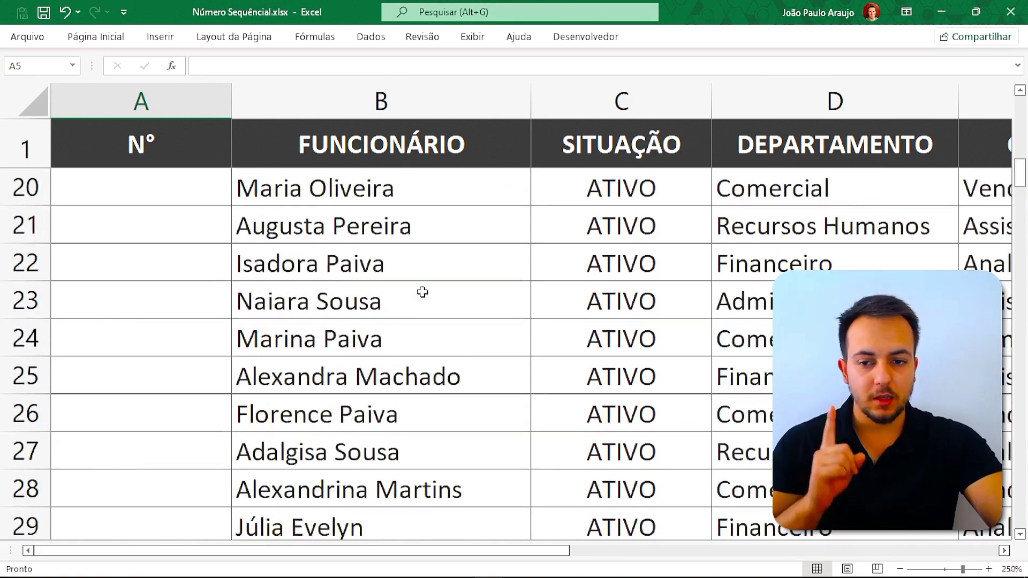
pyautogui.scroll(6, 418, 291)
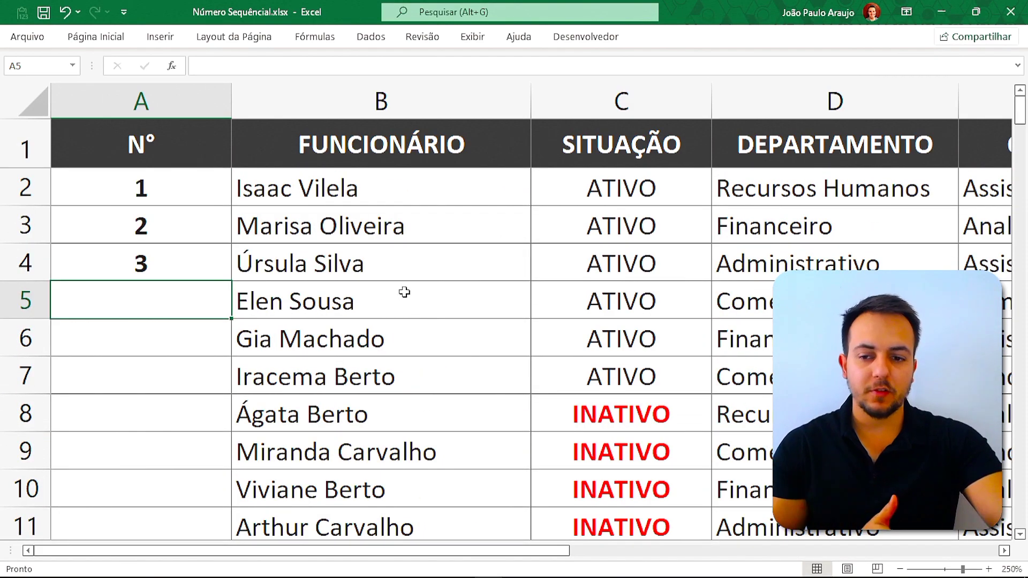
# Step: Auto-fill the series from A2:A4 down the Nº column to number 133
pyautogui.moveTo(192, 201); pyautogui.dragTo(182, 265)
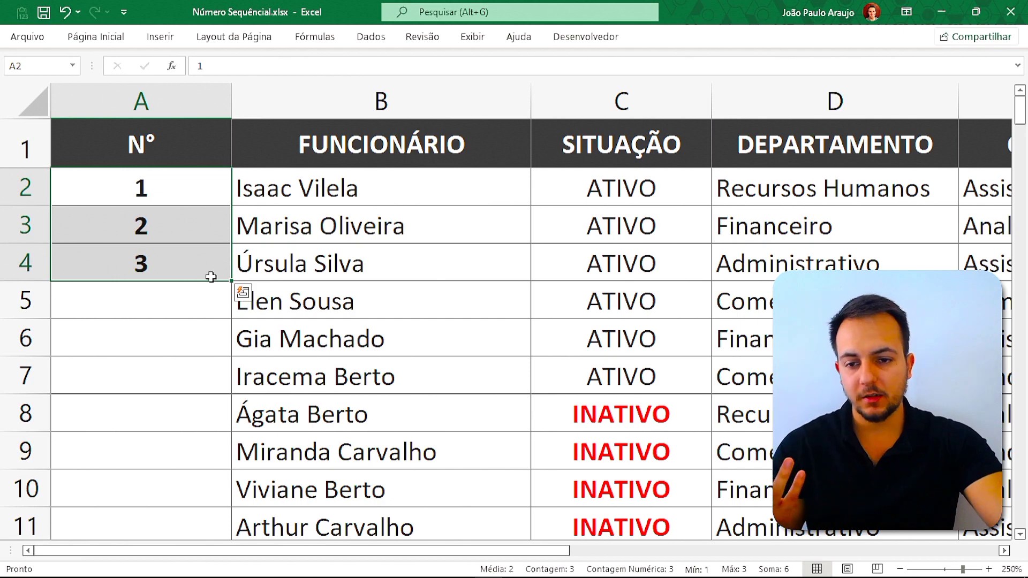
pyautogui.hotkey('ctrl', 'q')
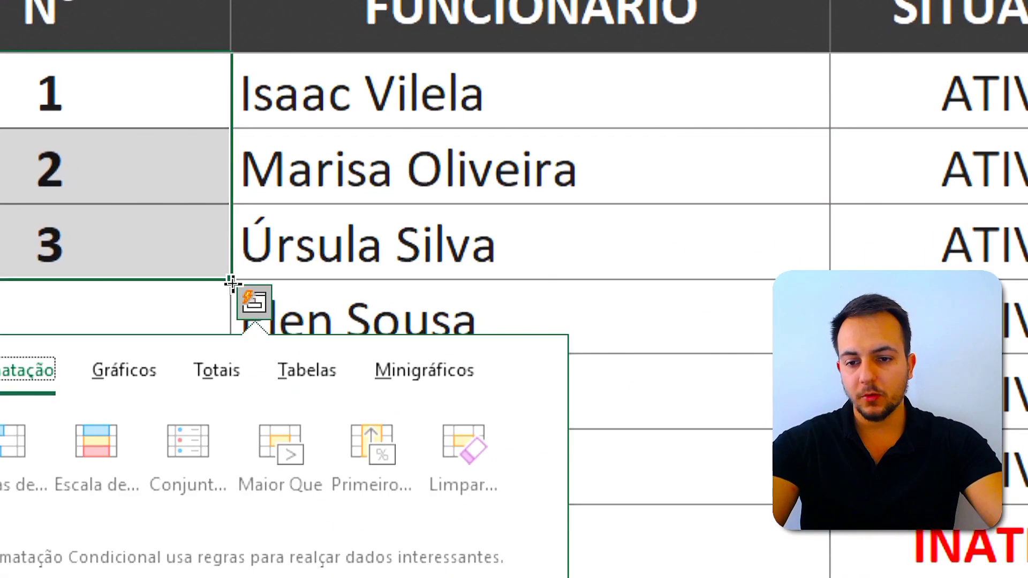
pyautogui.doubleClick(231, 281)
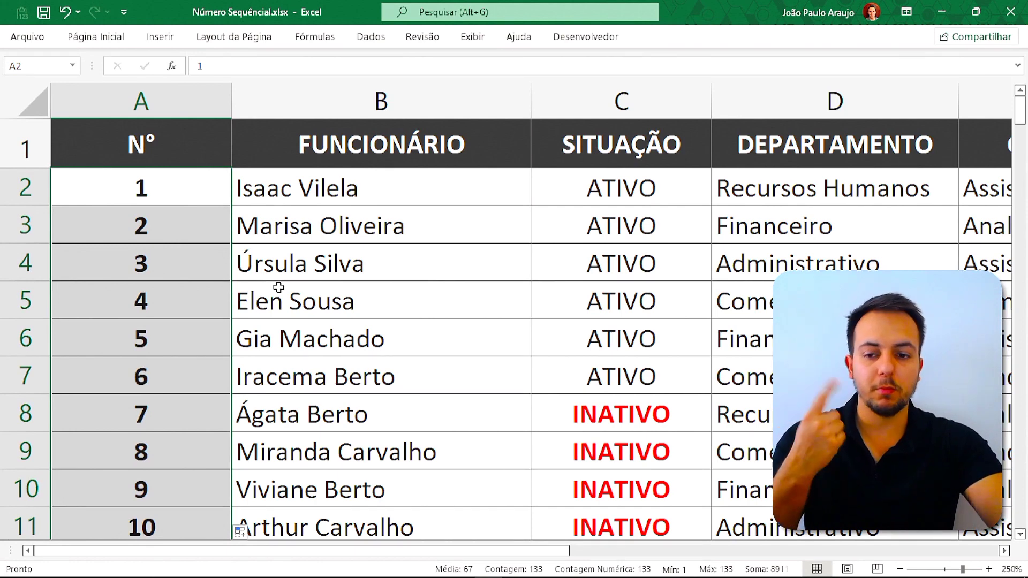
# Step: Select rows 8 to 11 holding the INATIVO employees
pyautogui.scroll(-1, 278, 288)
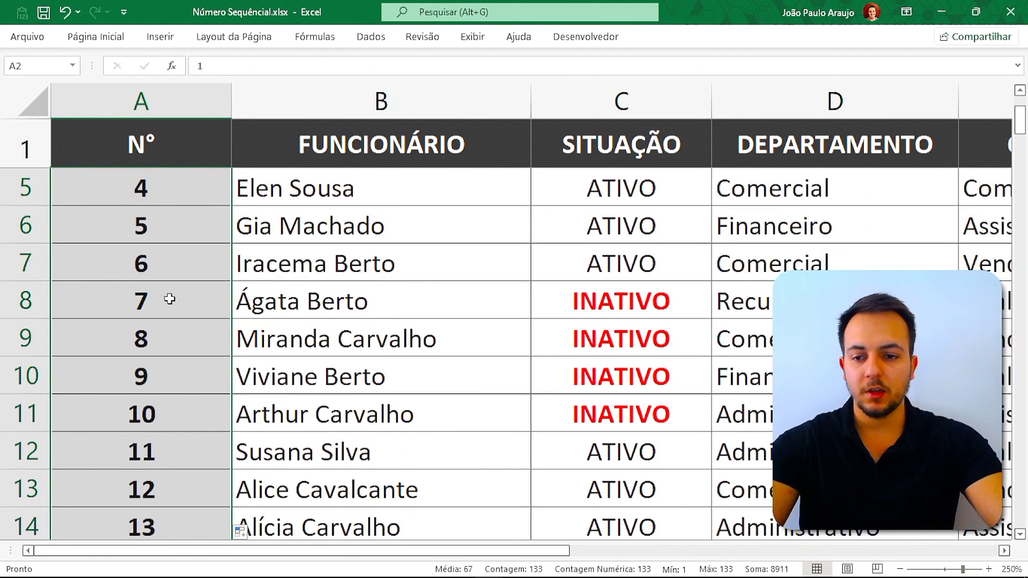
pyautogui.moveTo(41, 298); pyautogui.dragTo(25, 398)
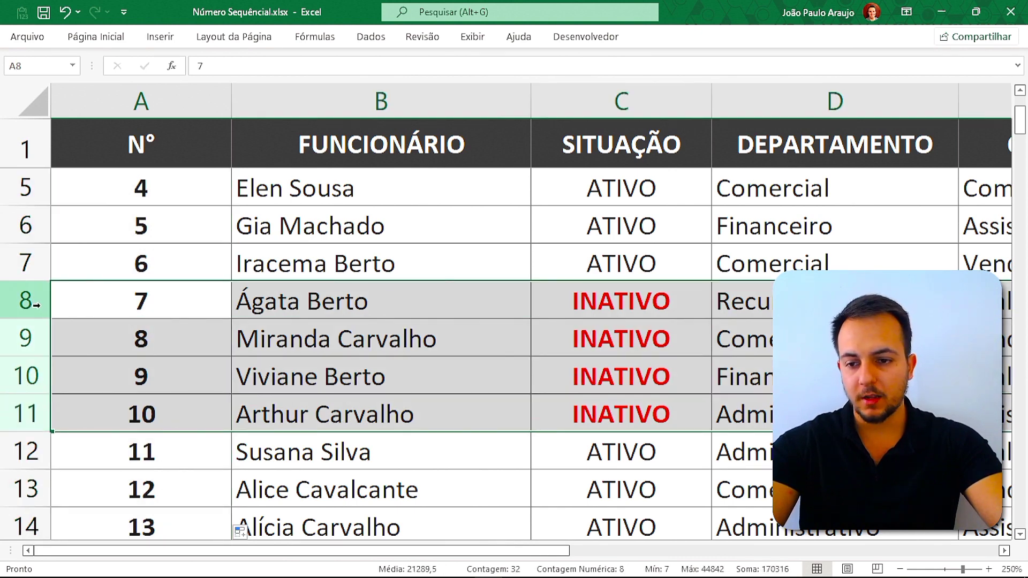
pyautogui.moveTo(36, 305); pyautogui.dragTo(32, 411)
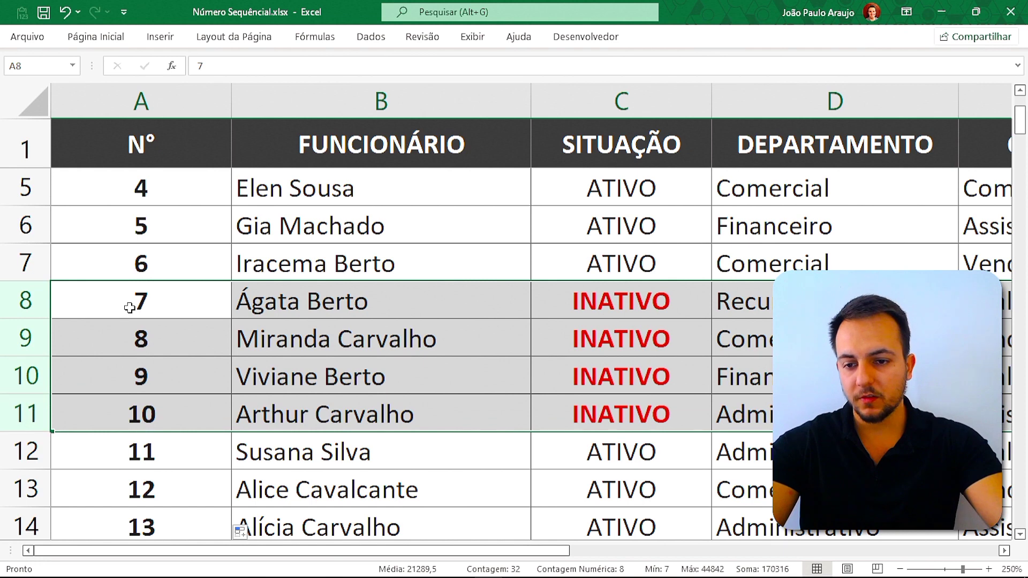
pyautogui.rightClick(110, 373)
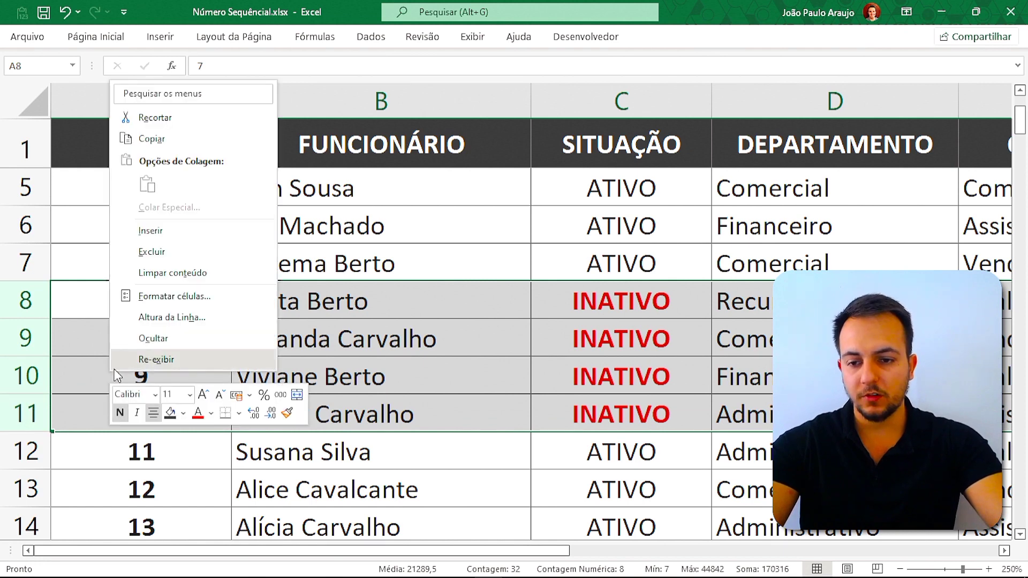
pyautogui.click(166, 258)
pyautogui.click(166, 258)
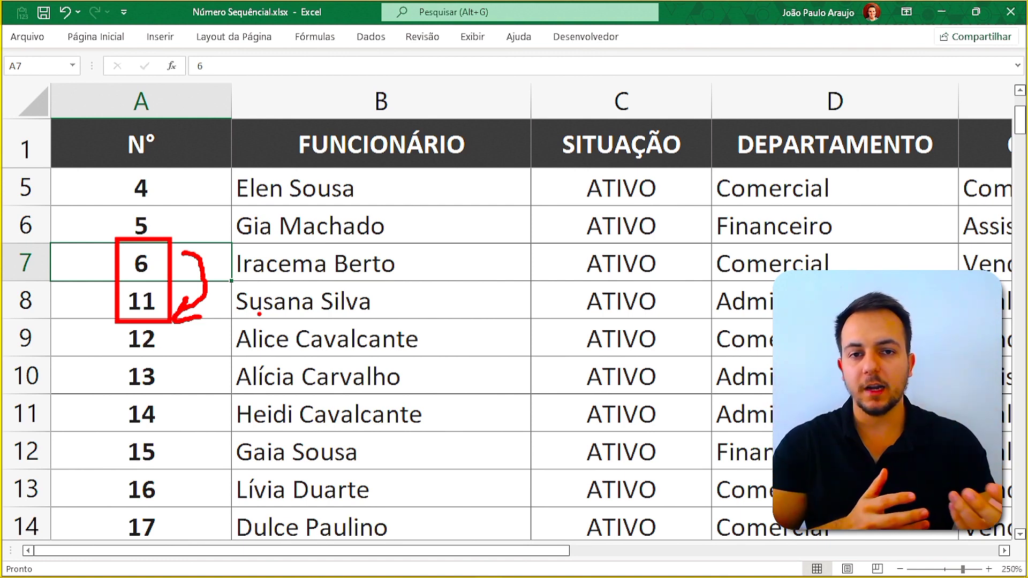
pyautogui.press('Escape')
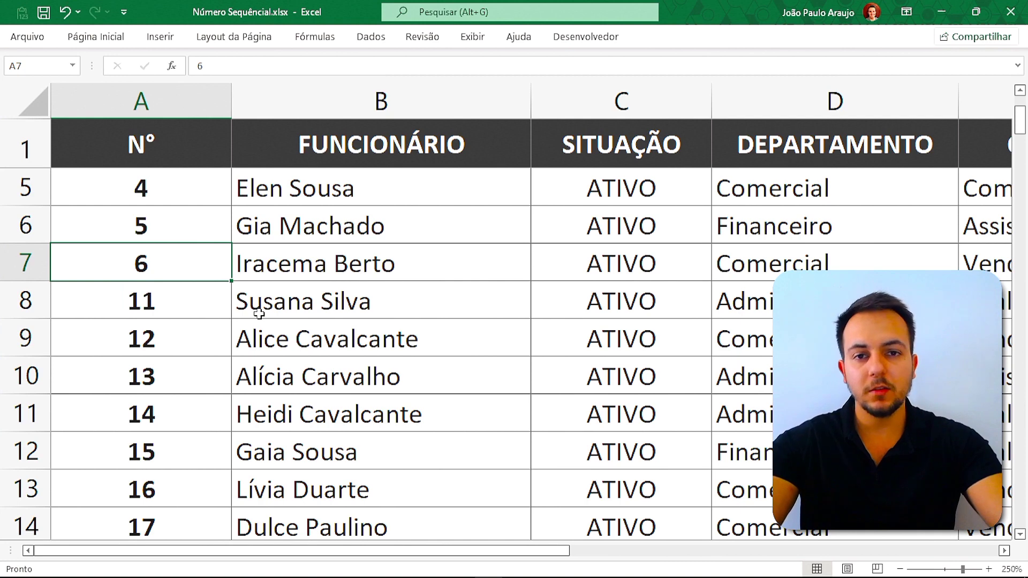
pyautogui.hotkey('ctrl', 'z')
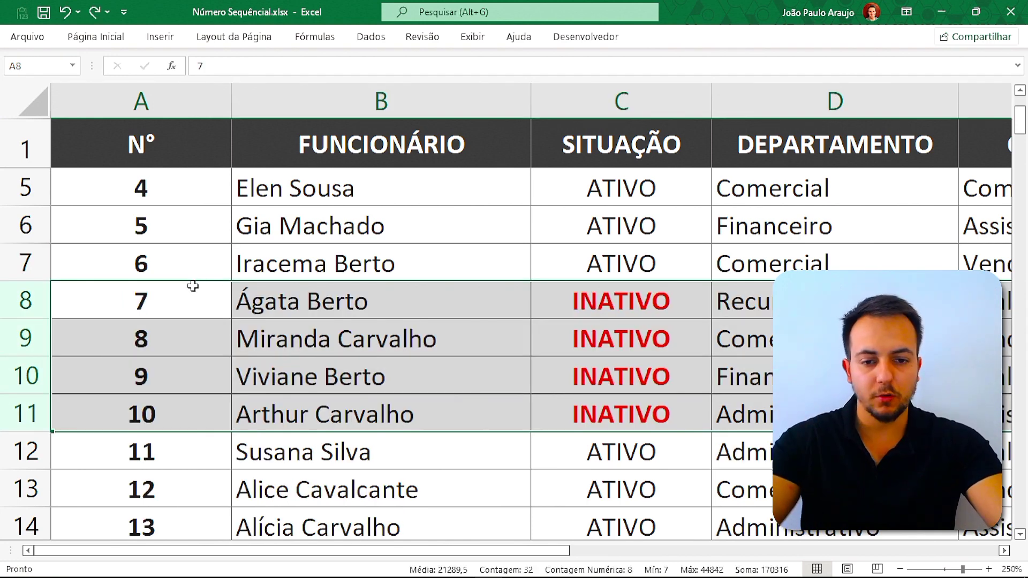
# Step: Clear the filled numbers from A2 down to row 134 in the Nº column
pyautogui.keyDown('ctrl'); pyautogui.scroll(-2, 193, 286); pyautogui.keyUp('ctrl')
pyautogui.keyDown('ctrl'); pyautogui.scroll(-2, 193, 286); pyautogui.keyUp('ctrl')
pyautogui.keyDown('ctrl'); pyautogui.scroll(-2, 193, 287); pyautogui.keyUp('ctrl')
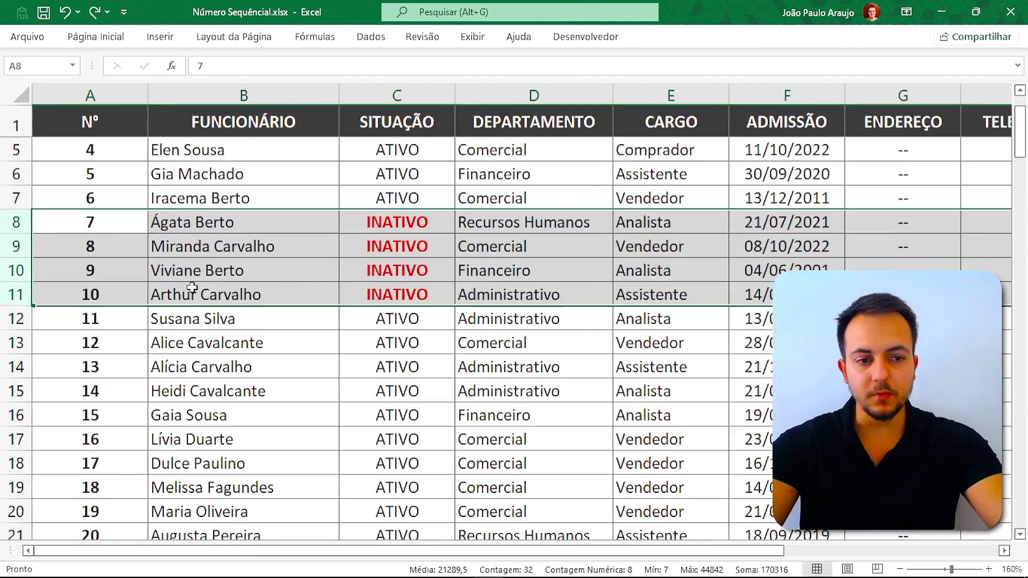
pyautogui.scroll(1, 192, 288)
pyautogui.click(115, 126)
pyautogui.click(120, 143)
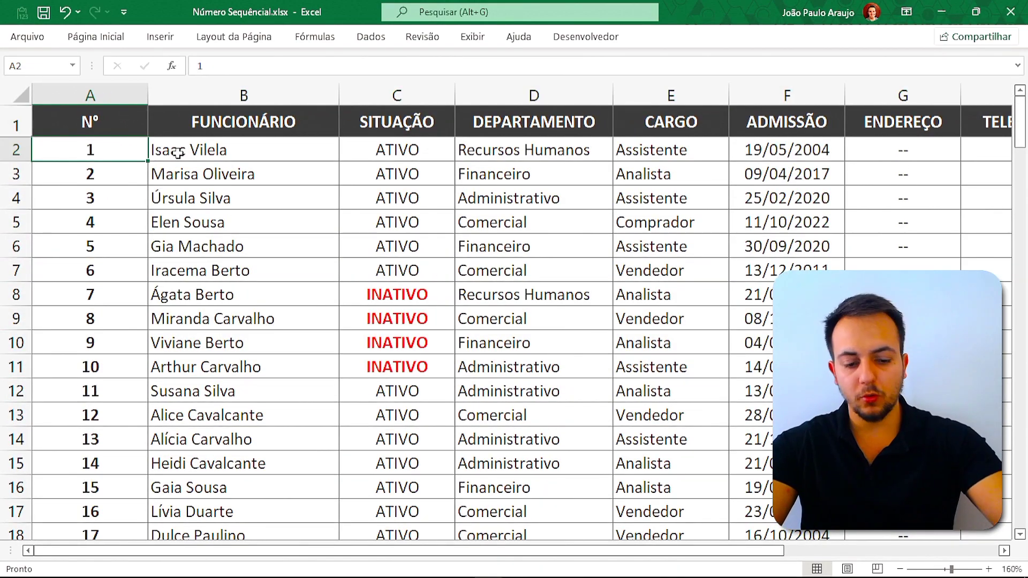
pyautogui.hotkey('ctrl', 'shift', 'Down')
pyautogui.press('Delete')
pyautogui.hotkey('ctrl', 'Home')
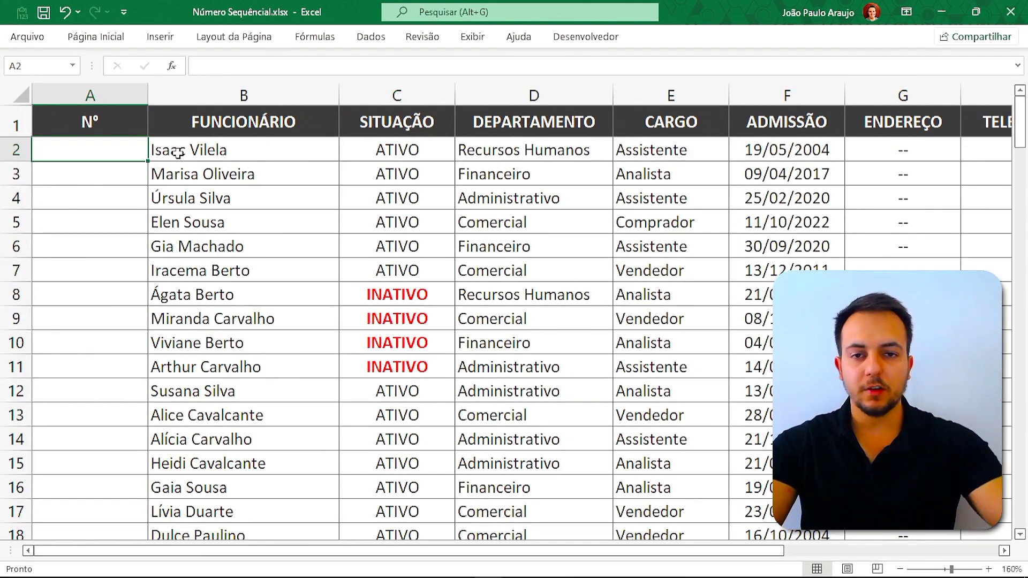
pyautogui.keyDown('ctrl'); pyautogui.scroll(3, 83, 164); pyautogui.keyUp('ctrl')
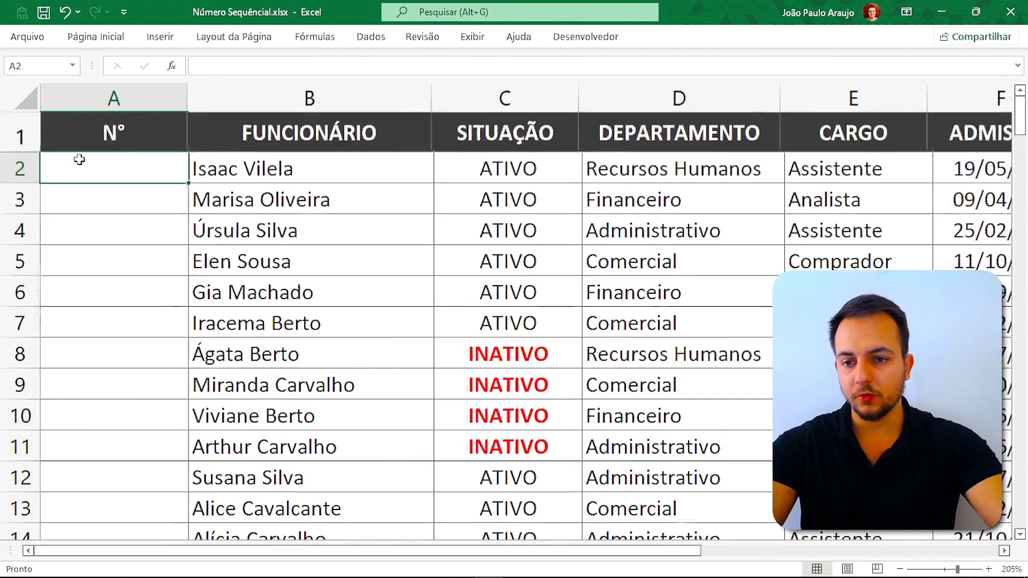
pyautogui.keyDown('ctrl'); pyautogui.scroll(1, 80, 156); pyautogui.keyUp('ctrl')
pyautogui.write('=')
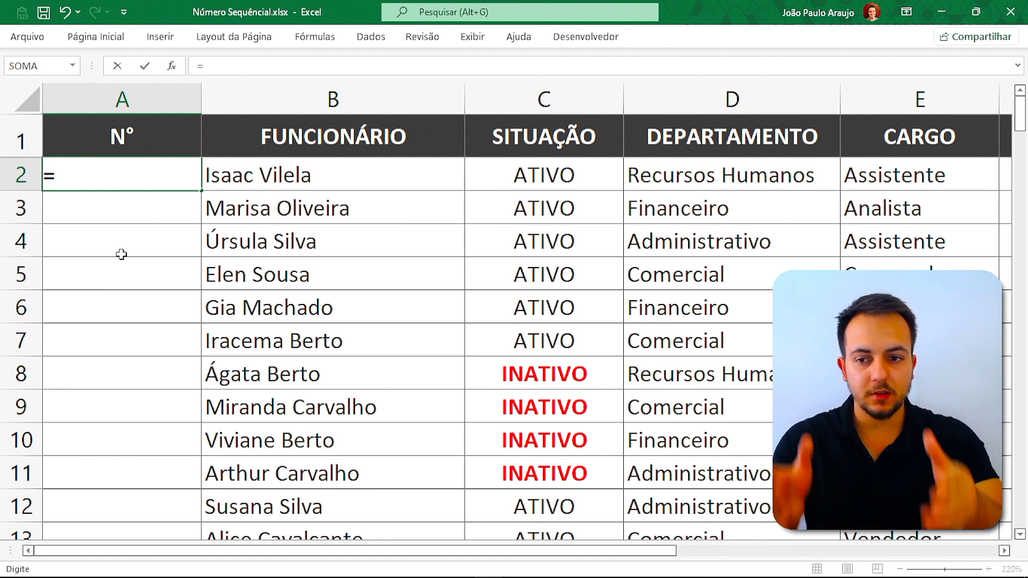
# Step: Enter the formula =LIN() in cell A2, showing 2
pyautogui.write('LIN')
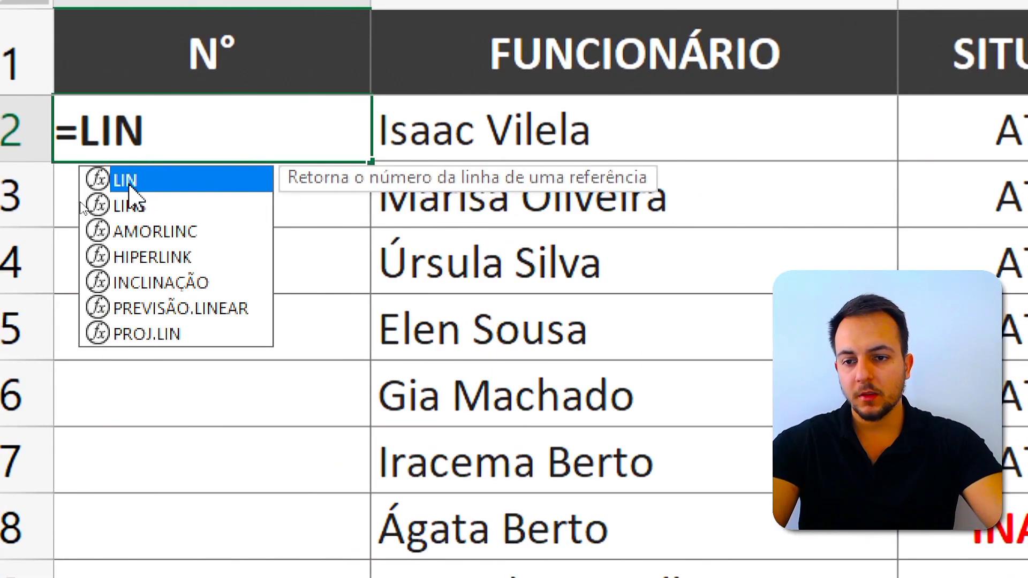
pyautogui.doubleClick(128, 182)
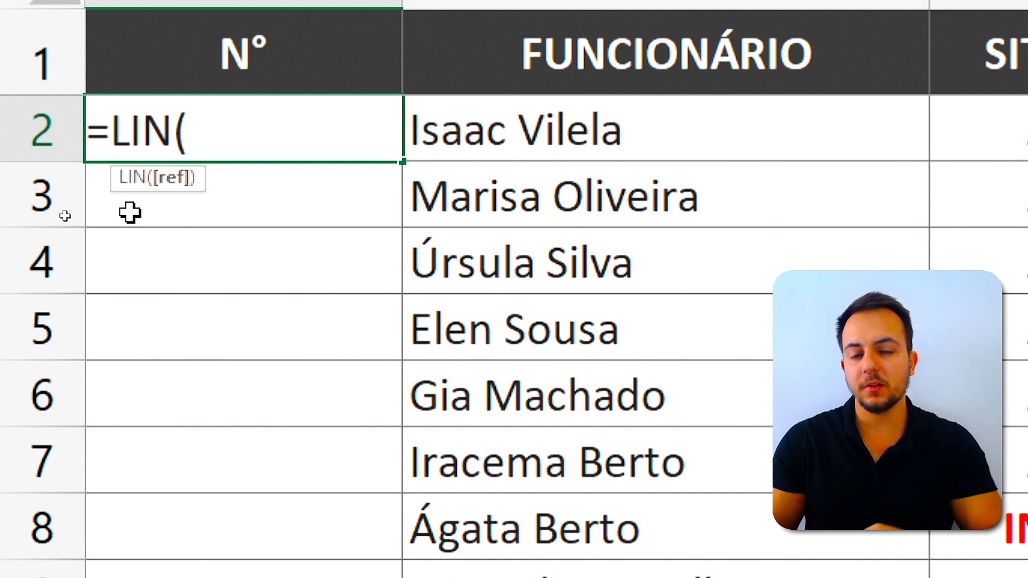
pyautogui.click(130, 213)
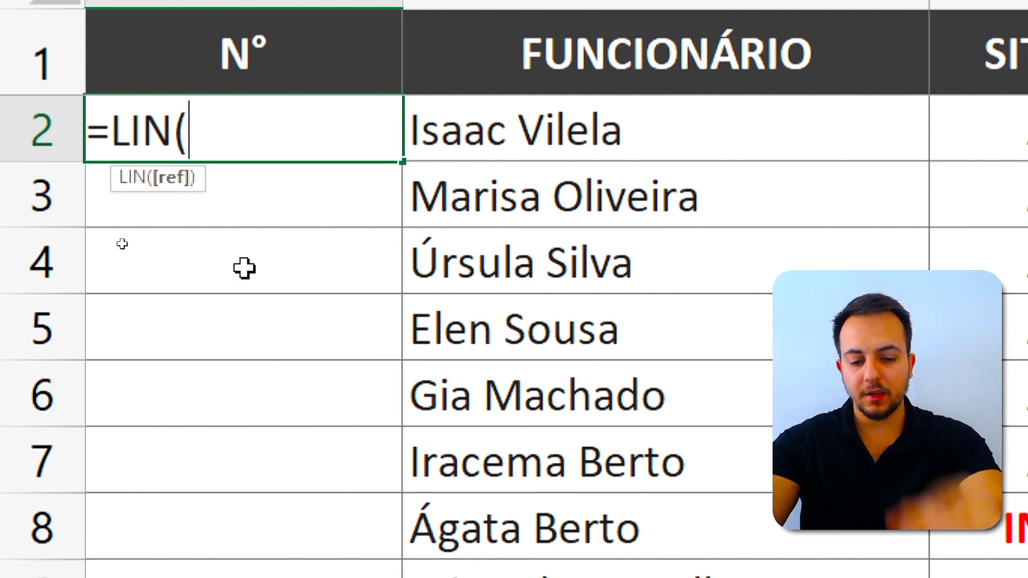
pyautogui.write(')')
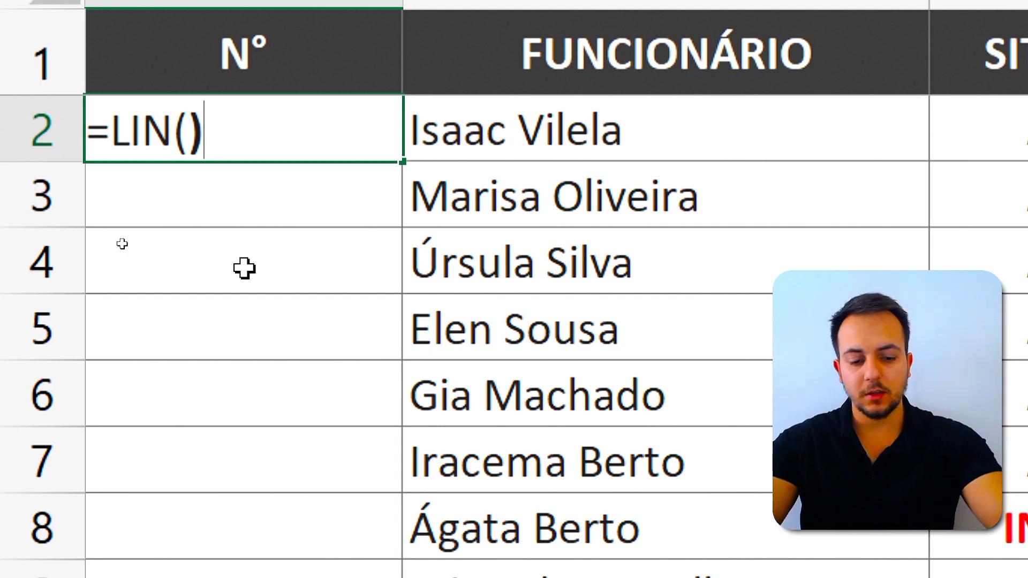
pyautogui.hotkey('ctrl', 'Return')
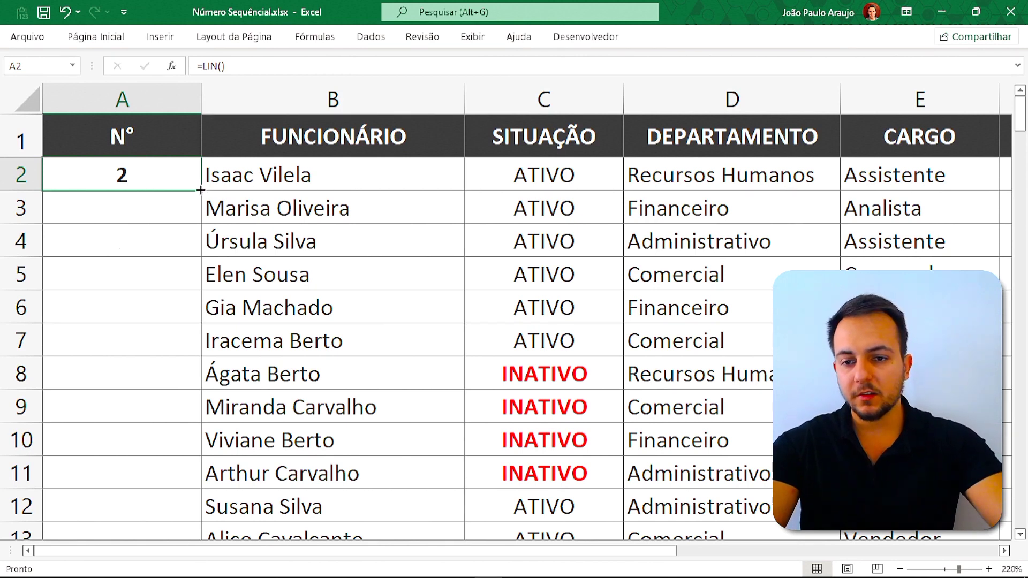
pyautogui.moveTo(198, 217); pyautogui.dragTo(182, 244)
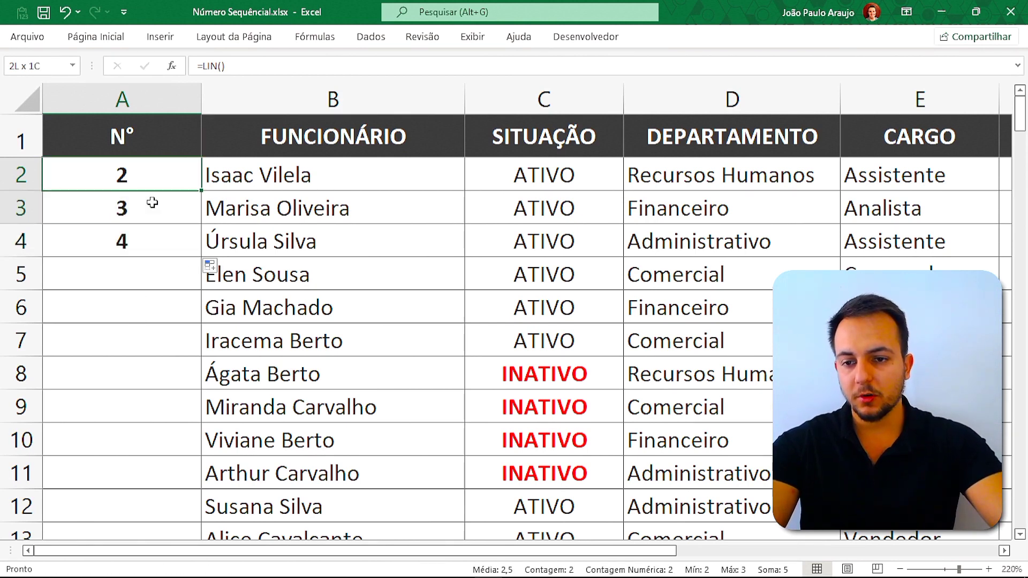
pyautogui.click(145, 235)
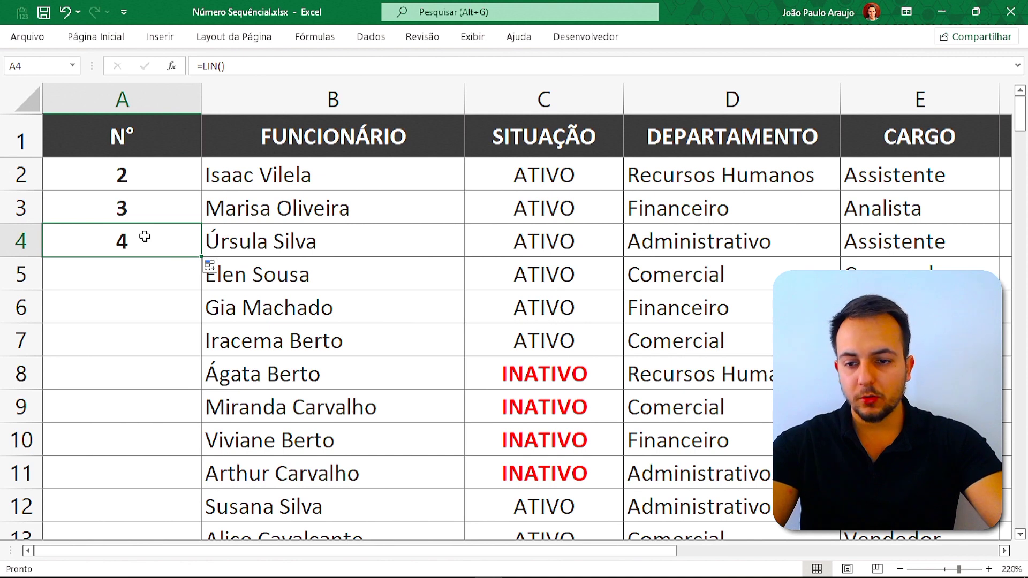
pyautogui.click(116, 336)
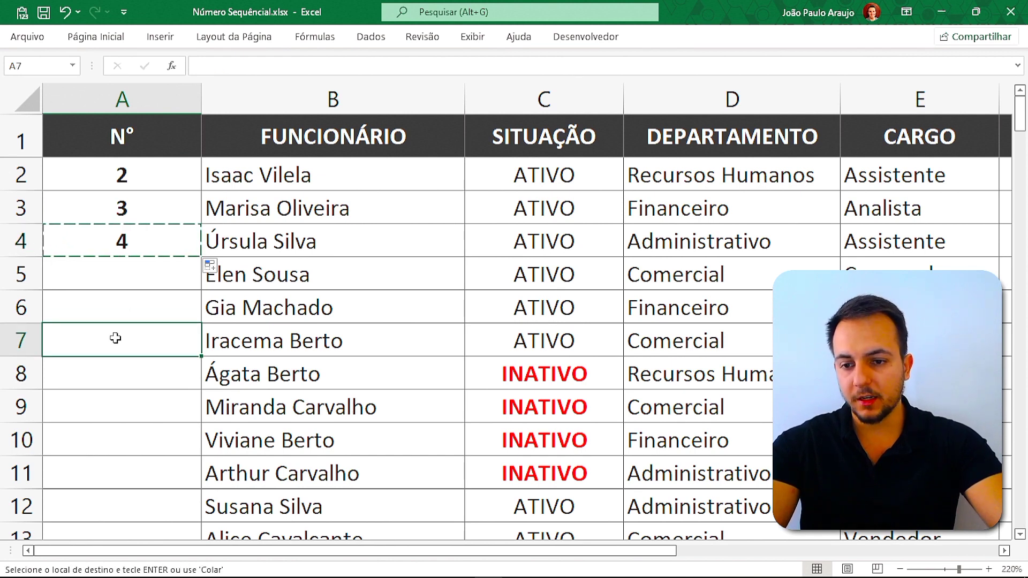
pyautogui.hotkey('ctrl', '2')
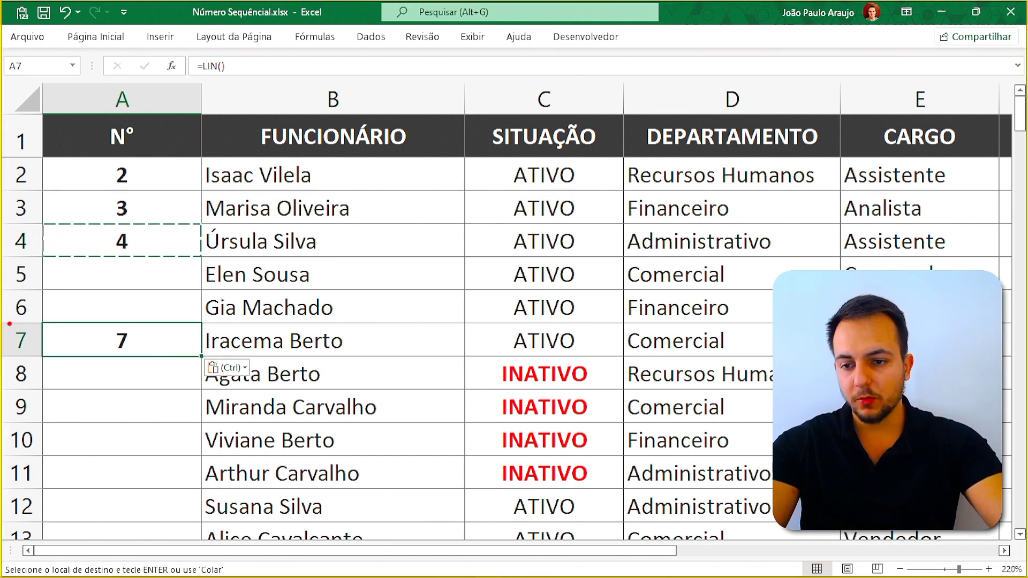
pyautogui.moveTo(146, 361); pyautogui.dragTo(153, 357)
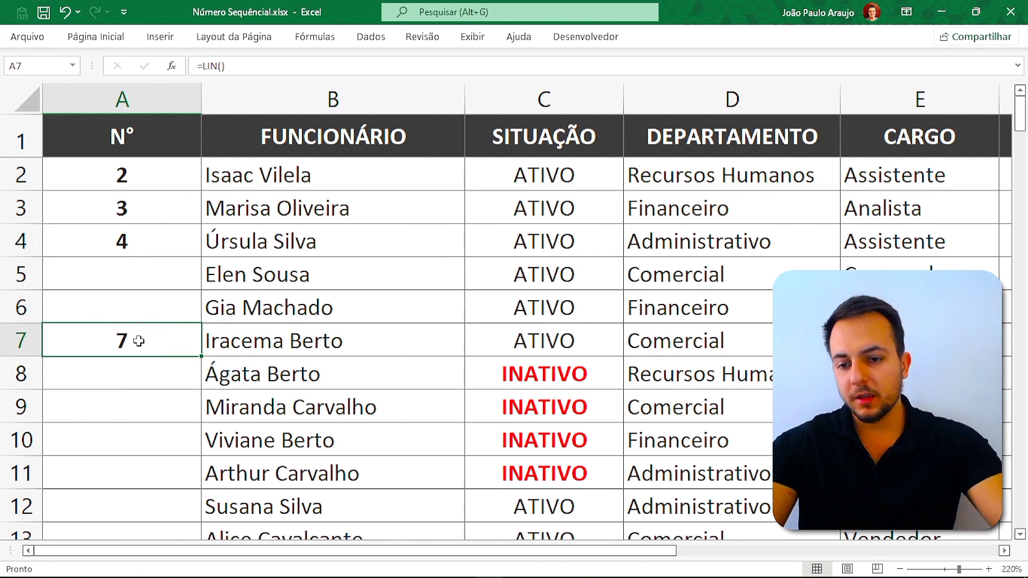
pyautogui.moveTo(138, 339); pyautogui.dragTo(142, 220)
pyautogui.press('Delete')
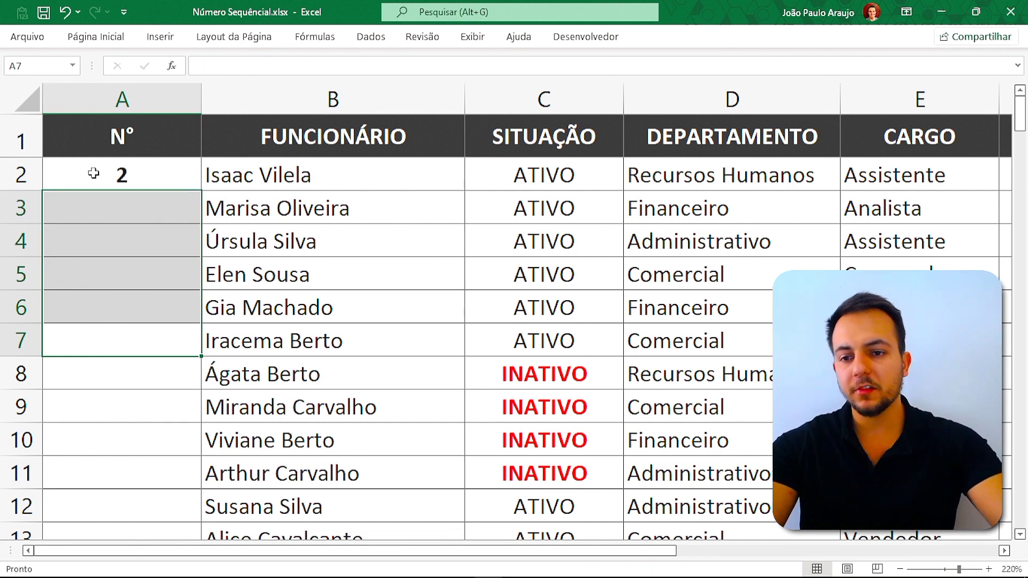
# Step: Change A2 to =LIN()-1 and copy it down so the first five employees read 1 to 5
pyautogui.click(93, 173)
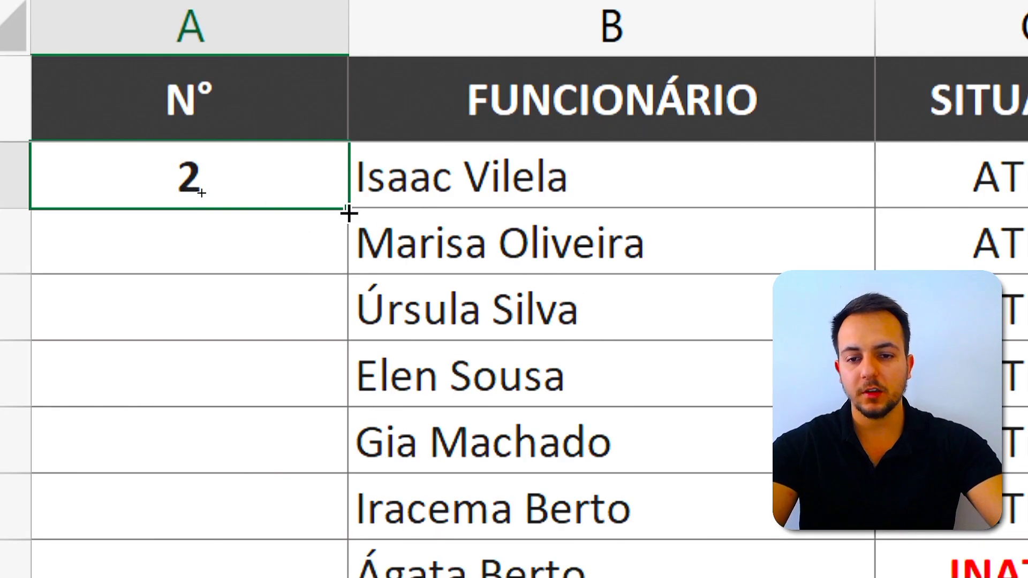
pyautogui.moveTo(349, 213); pyautogui.dragTo(343, 276)
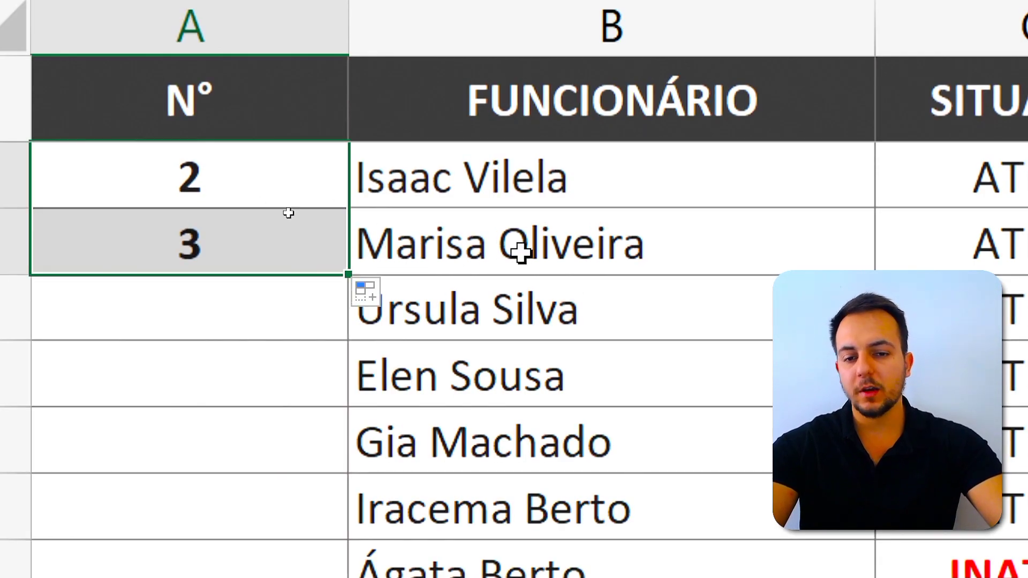
pyautogui.click(241, 261)
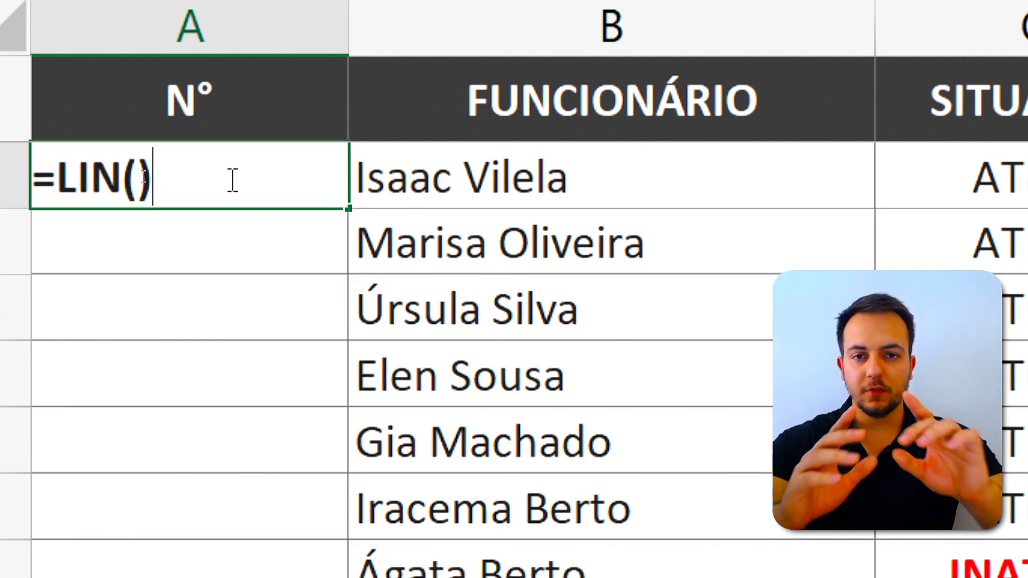
pyautogui.write('-1')
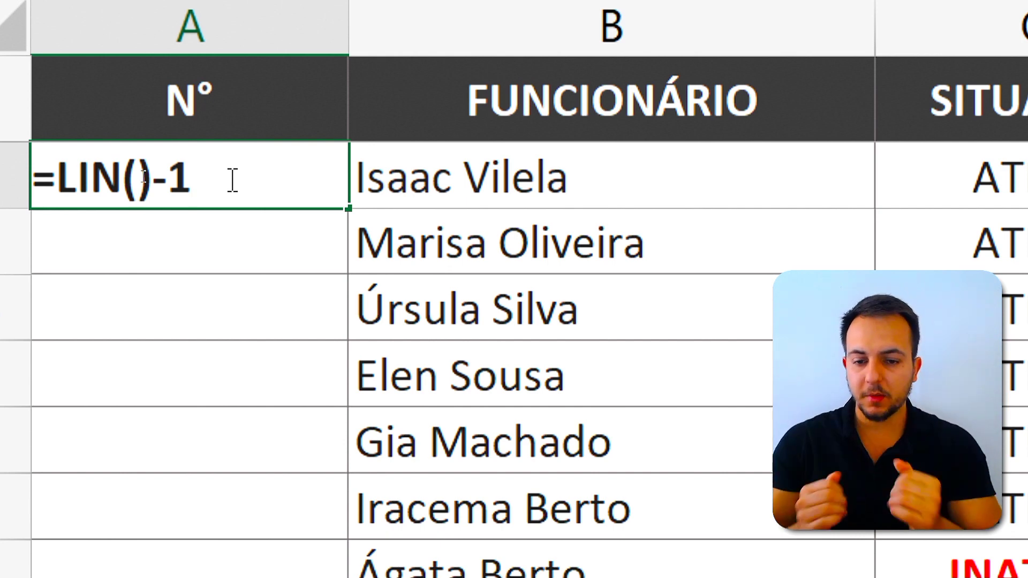
pyautogui.press('Return')
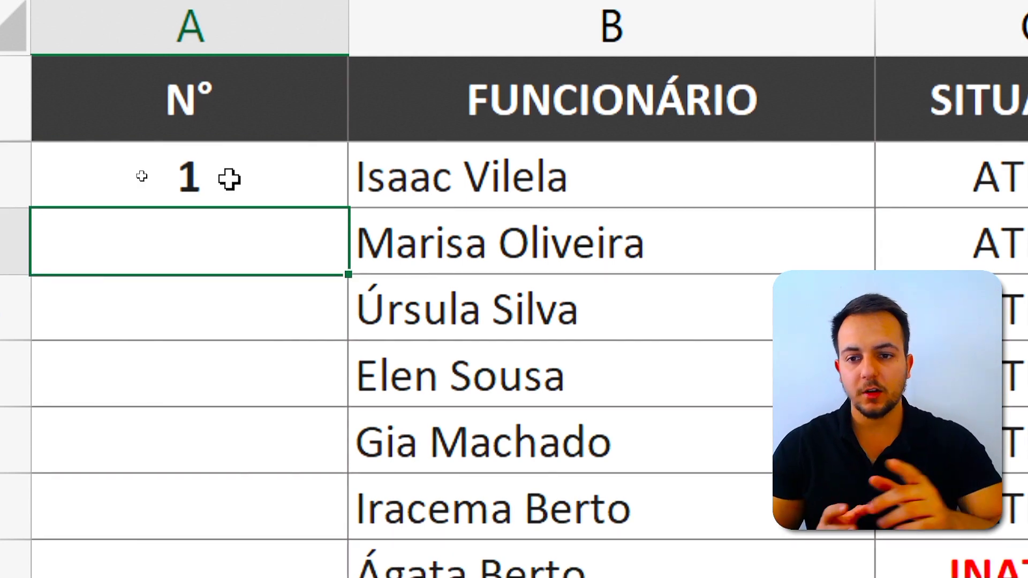
pyautogui.click(229, 179)
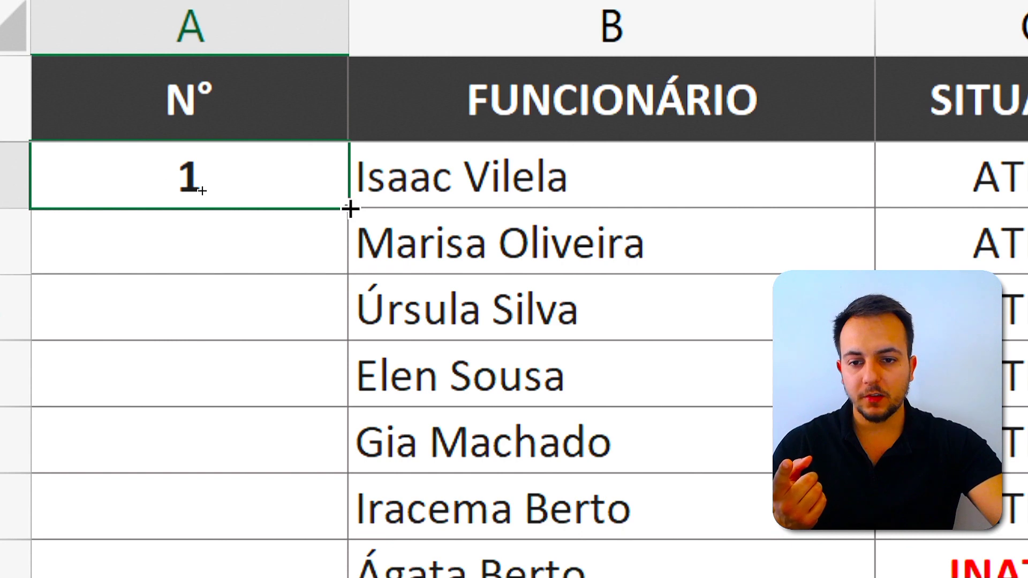
pyautogui.moveTo(349, 209)
pyautogui.mouseDown()
pyautogui.moveTo(334, 260)
pyautogui.moveTo(321, 488)
pyautogui.mouseUp()
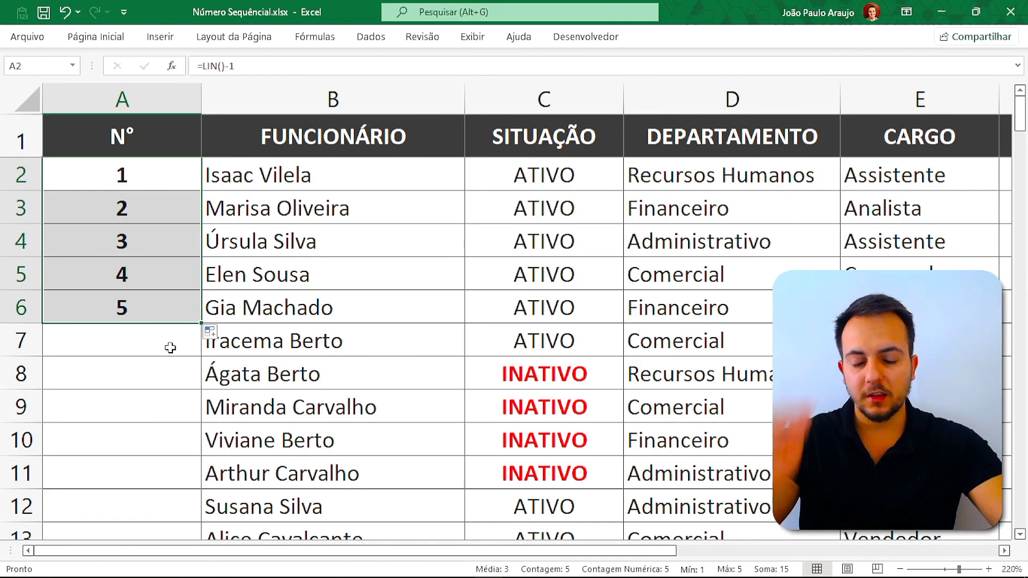
# Step: Auto-fill =LIN()-1 from A2 to the bottom of the table, numbering every employee from 1
pyautogui.doubleClick(201, 321)
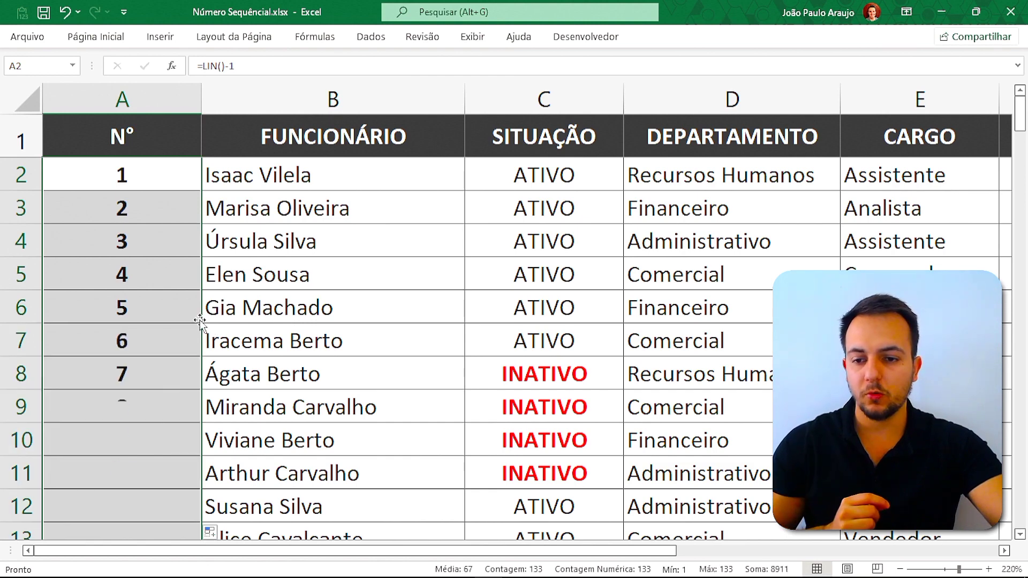
pyautogui.click(142, 301)
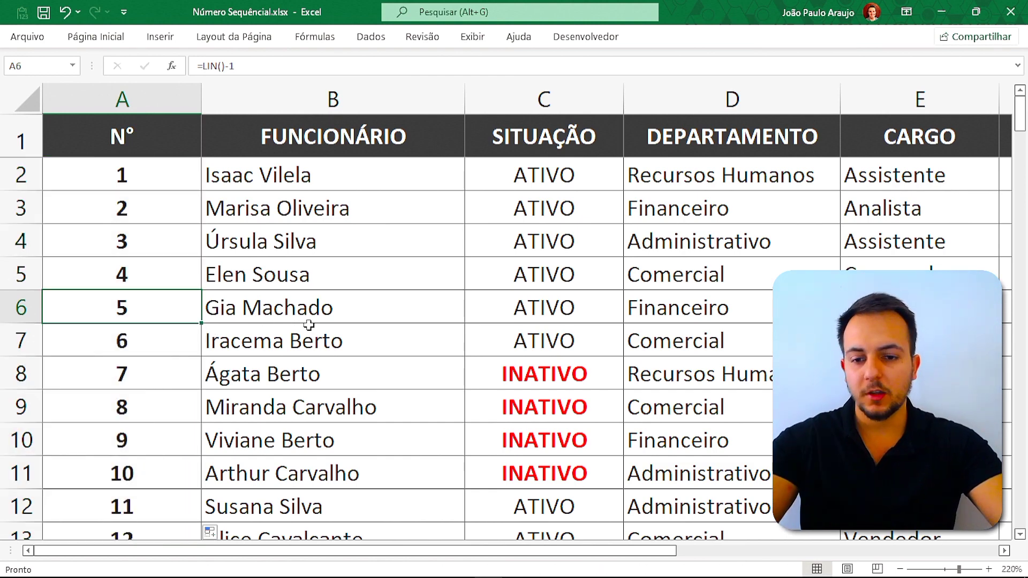
pyautogui.scroll(-2, 309, 325)
pyautogui.scroll(-1, 309, 325)
pyautogui.scroll(-1, 309, 325)
pyautogui.scroll(-1, 309, 325)
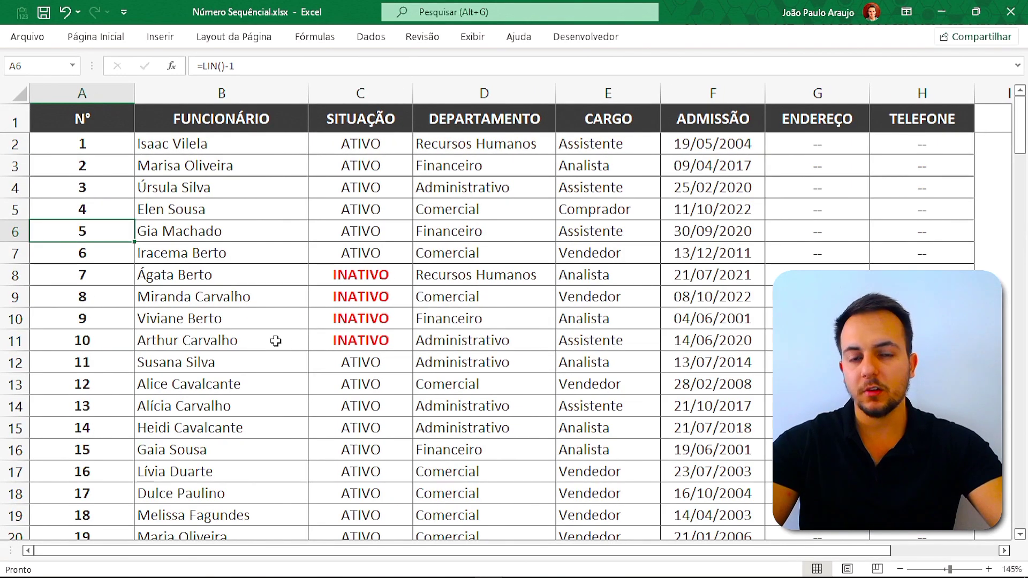
# Step: Delete the four INATIVO rows 8–11 and check the renumbered cells A7 to A11
pyautogui.hotkey('ctrl', '2')
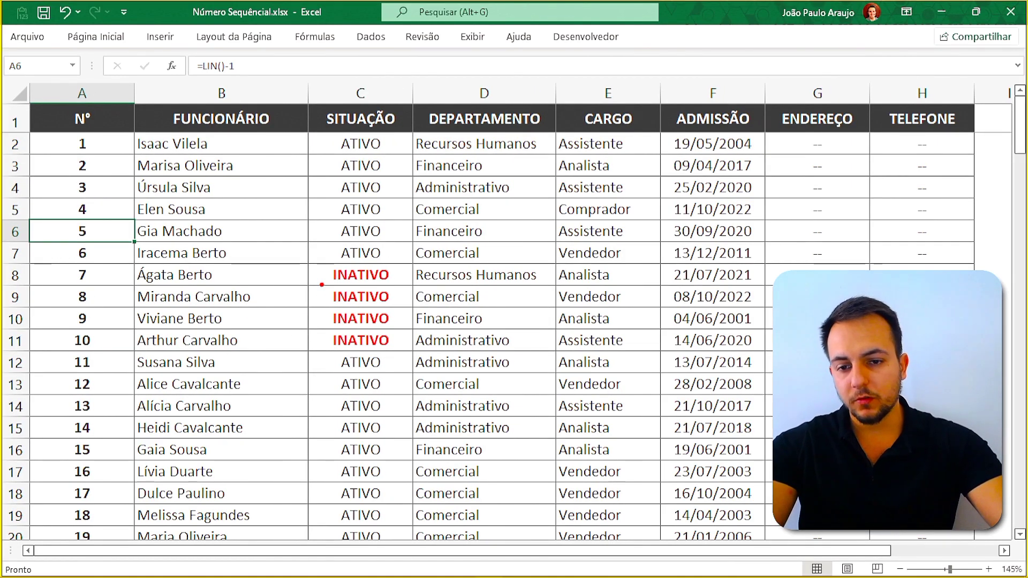
pyautogui.moveTo(304, 258); pyautogui.dragTo(414, 361)
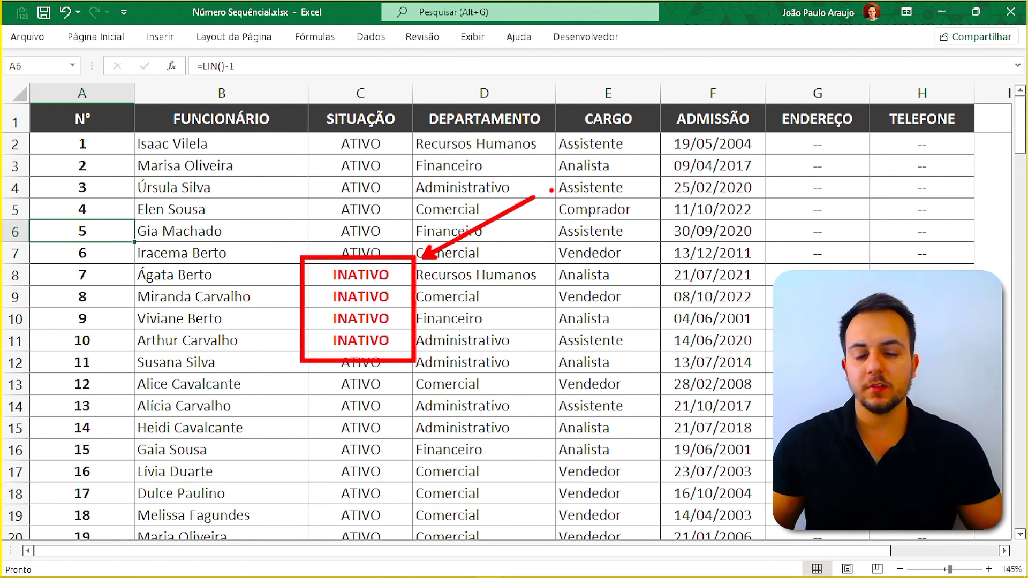
pyautogui.moveTo(360, 275); pyautogui.dragTo(361, 341)
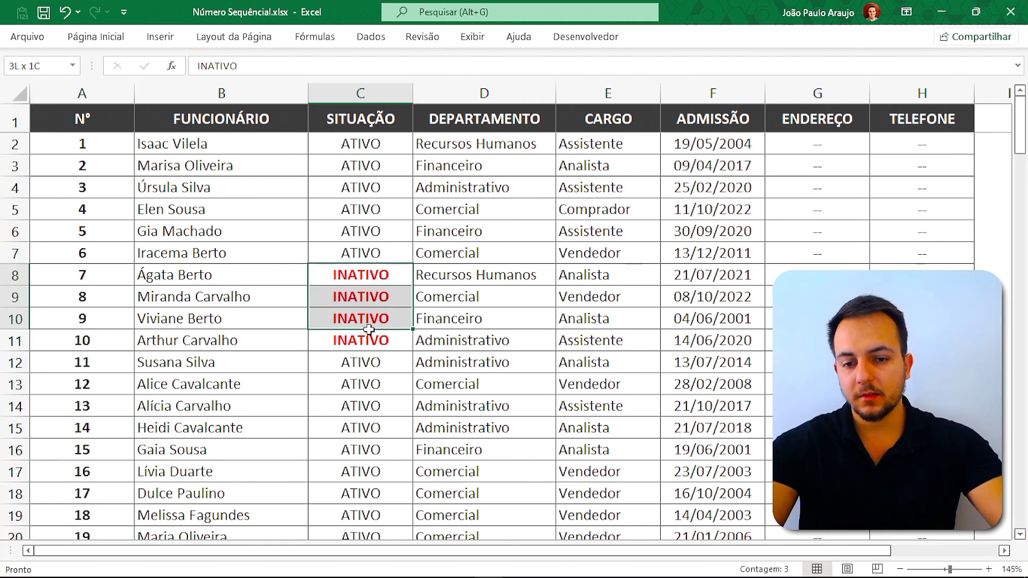
pyautogui.moveTo(6, 272); pyautogui.dragTo(14, 343)
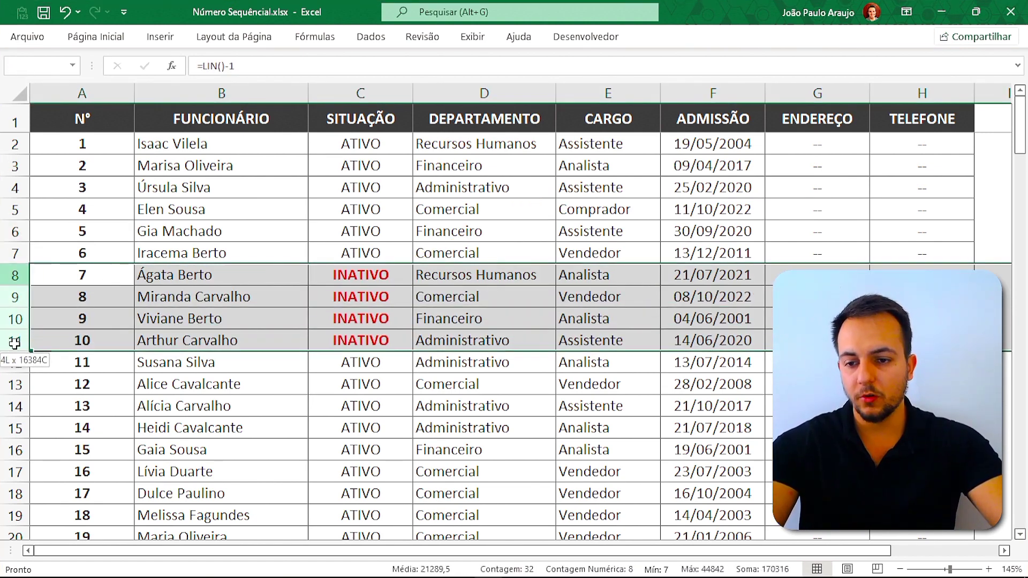
pyautogui.rightClick(11, 343)
pyautogui.click(86, 229)
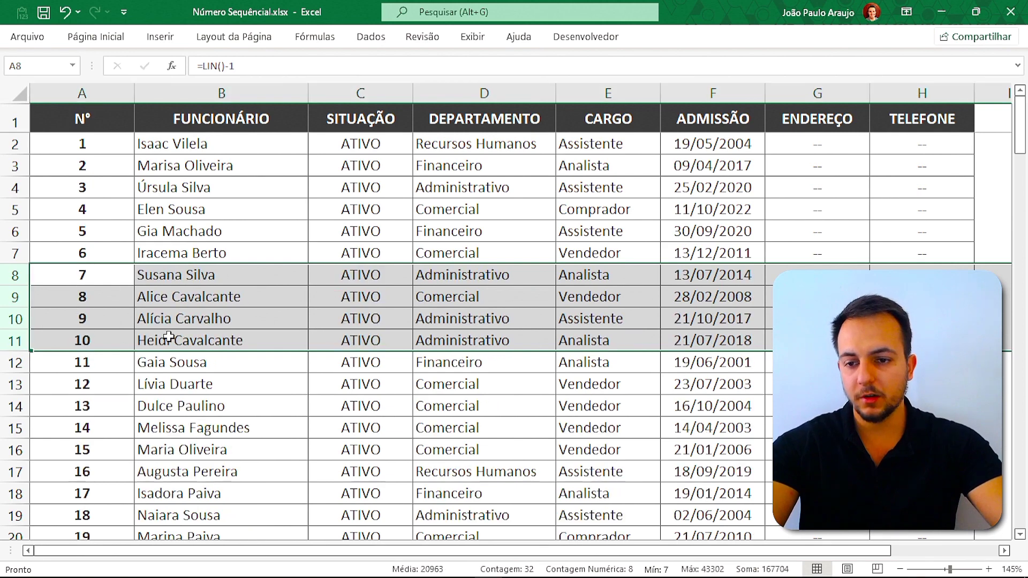
pyautogui.moveTo(122, 262); pyautogui.dragTo(114, 329)
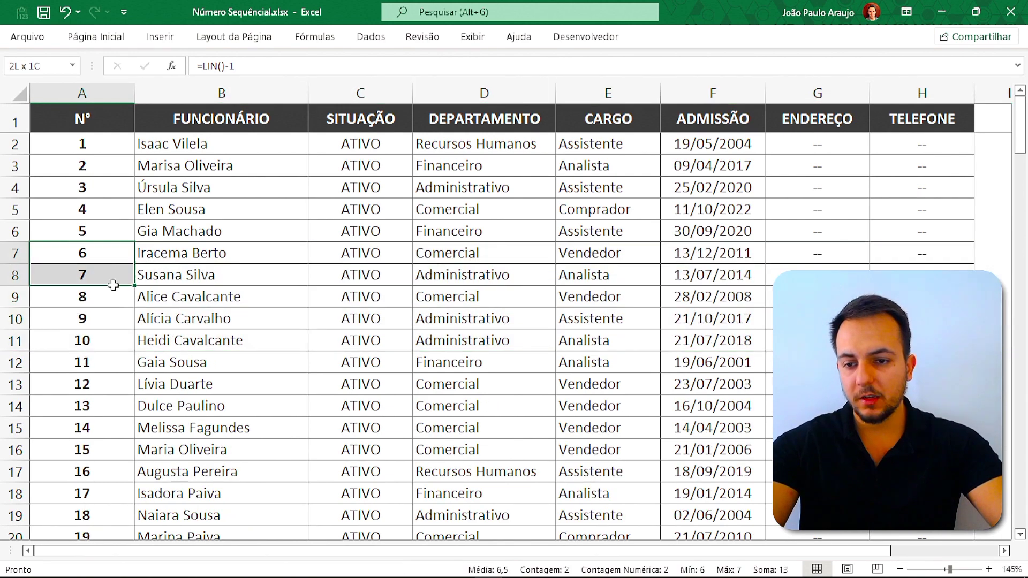
# Step: Delete row 8, the employee numbered 7, so the following employee becomes 7
pyautogui.click(114, 319)
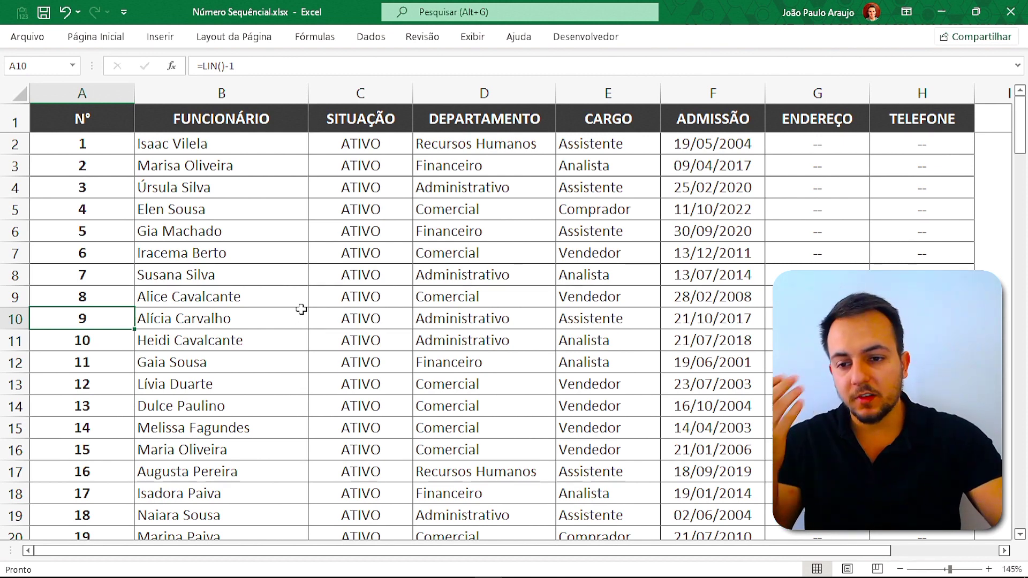
pyautogui.click(23, 271)
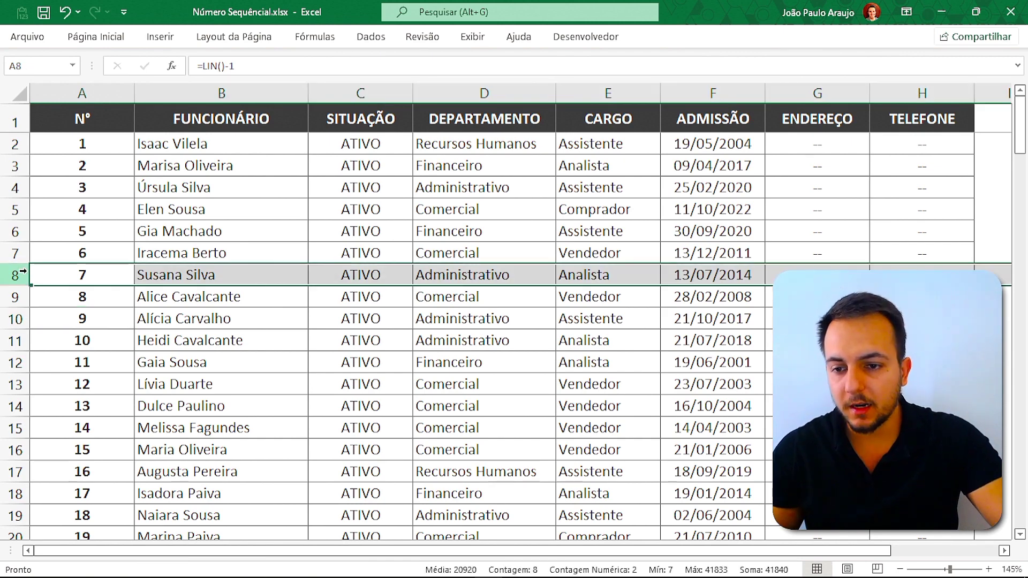
pyautogui.rightClick(23, 272)
pyautogui.click(69, 443)
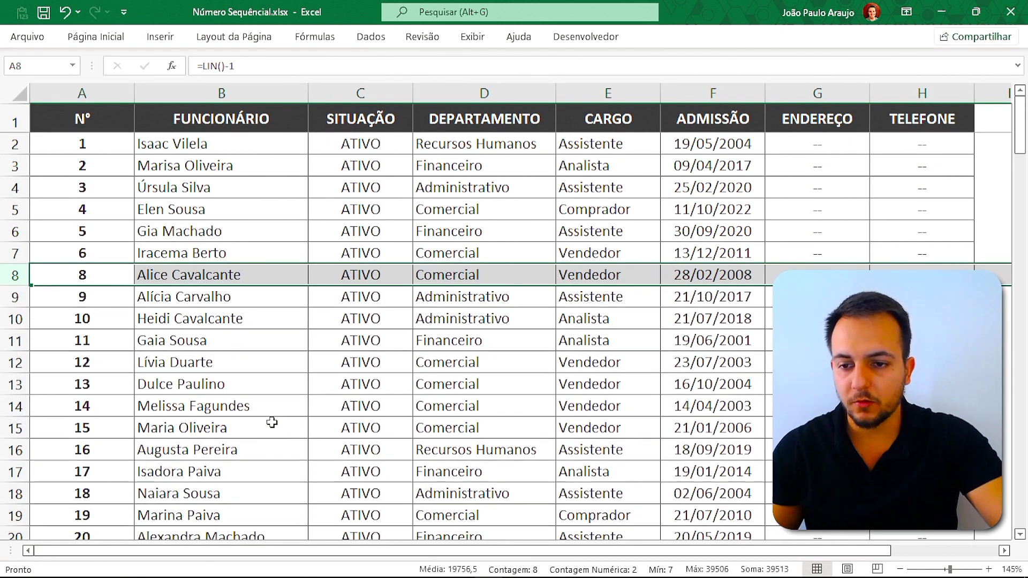